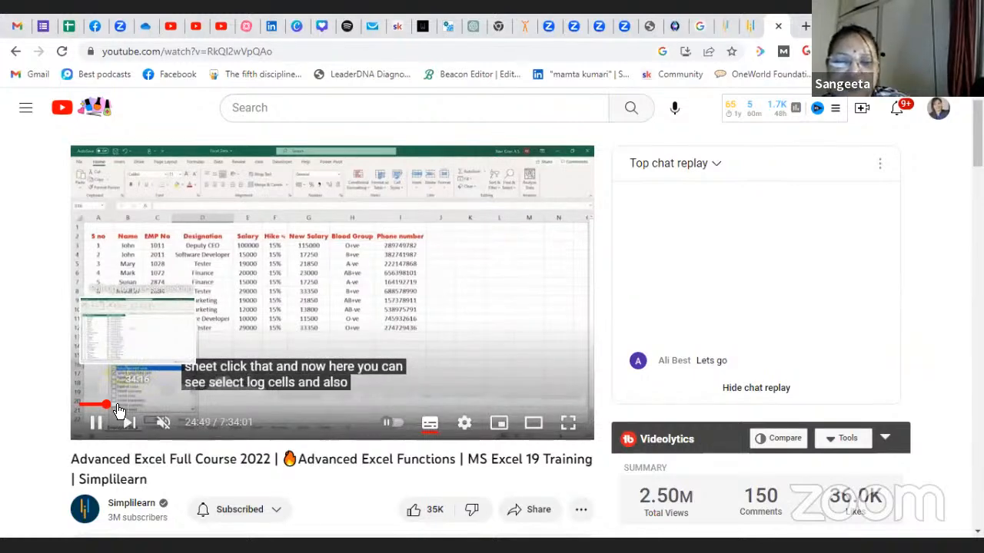
Step: Seek the Advanced Excel course video to about 27 minutes, where the restaurant data appears, and play it in full screen
left_click(118, 406)
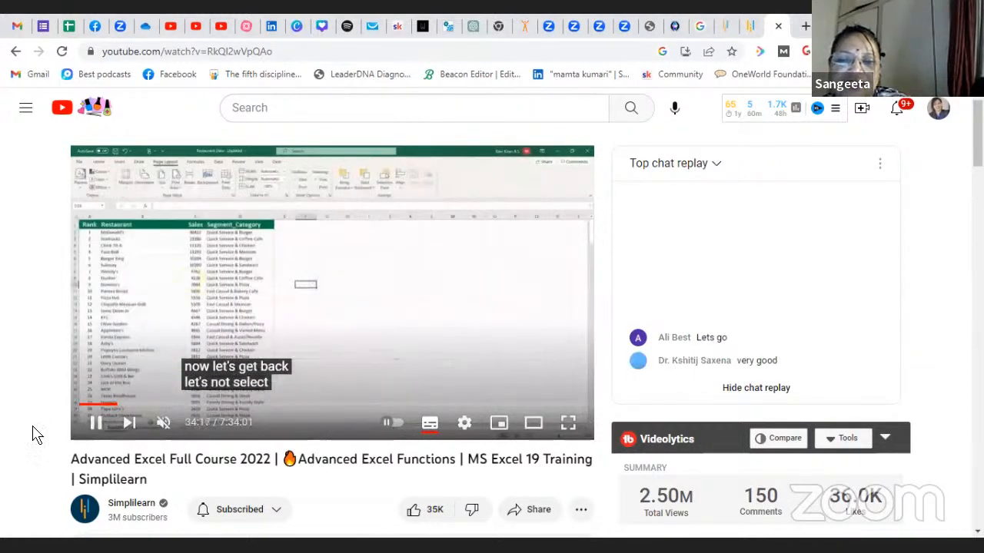
left_click(112, 406)
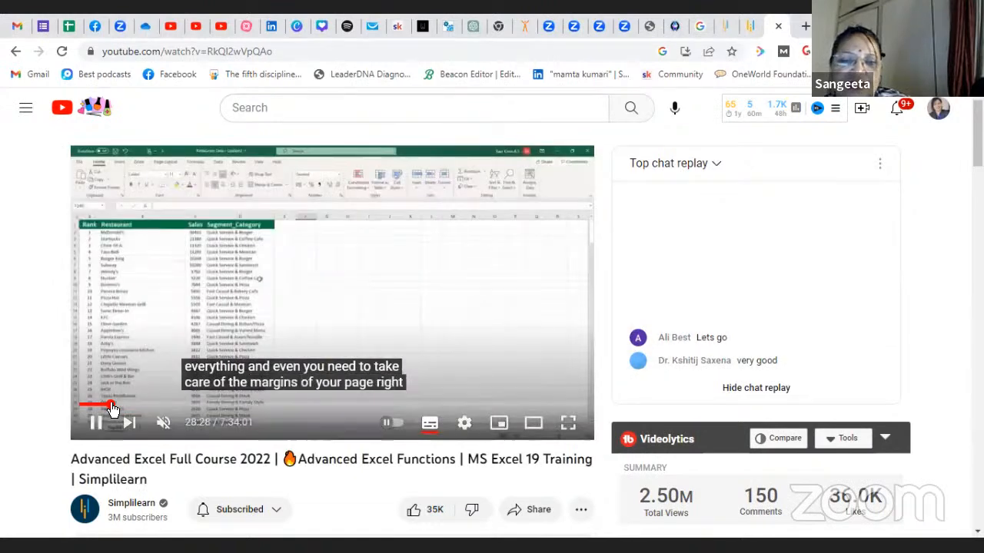
left_click_drag(112, 407, 111, 409)
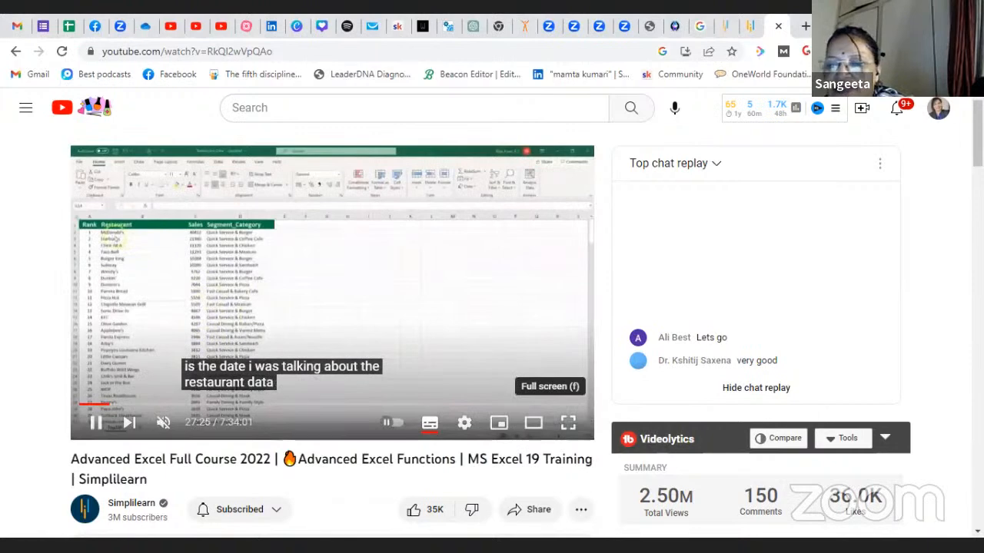
left_click(568, 422)
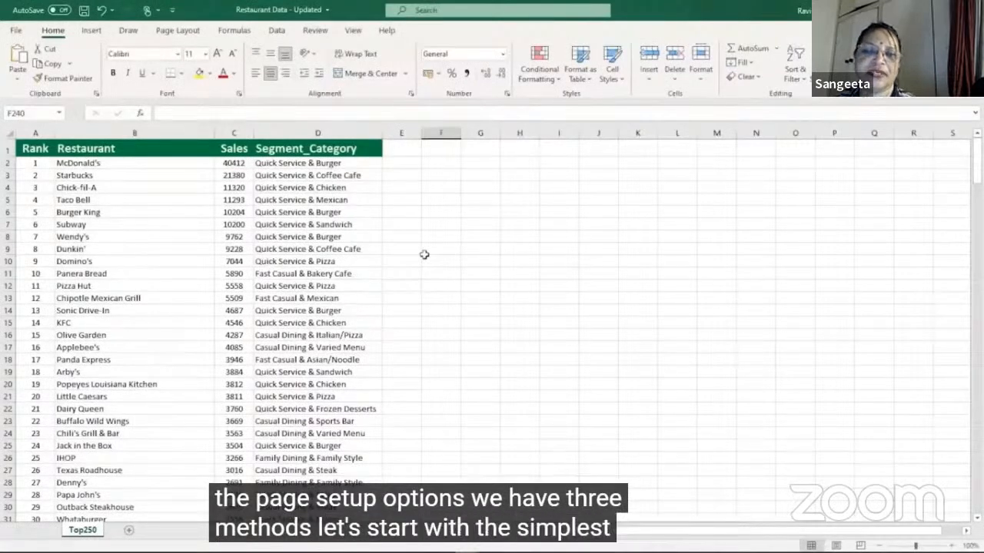
Step: View the print settings and page preview of the Top250 sheet twice, returning to the worksheet each time
left_click(13, 31)
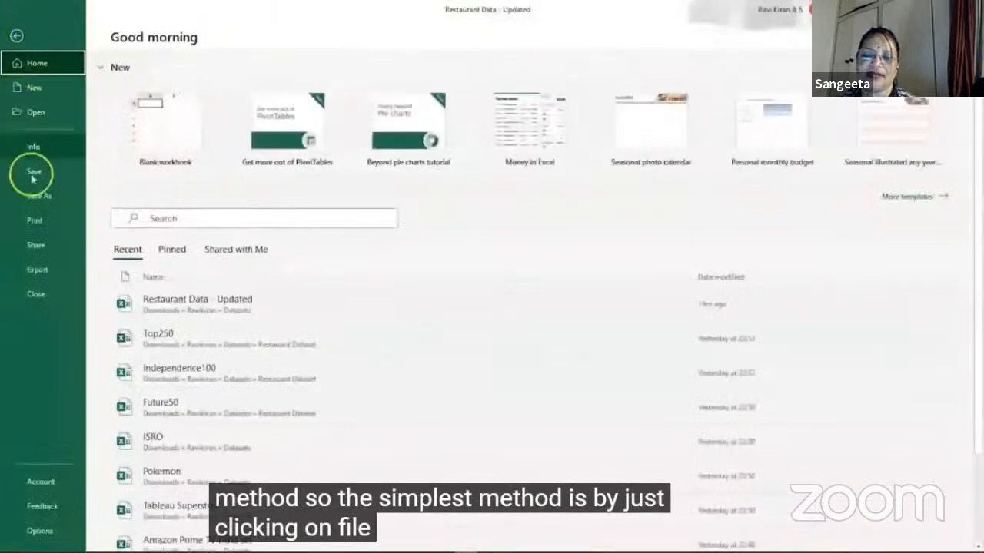
left_click(37, 225)
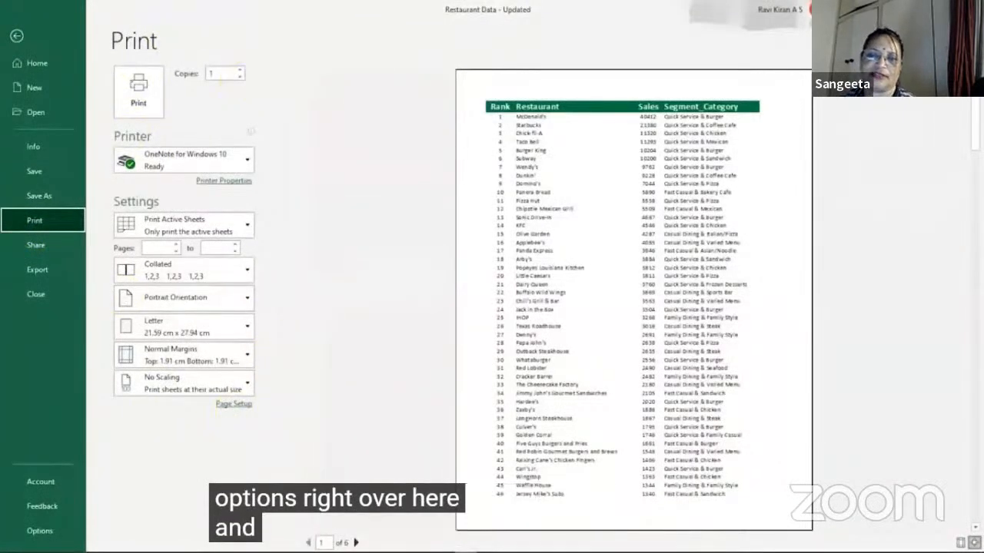
left_click(16, 35)
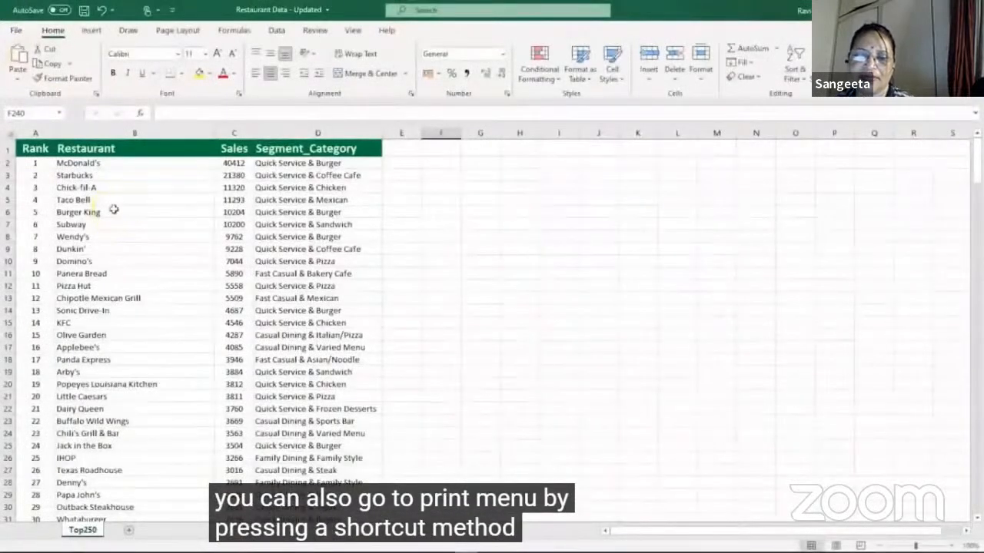
key("ctrl+p")
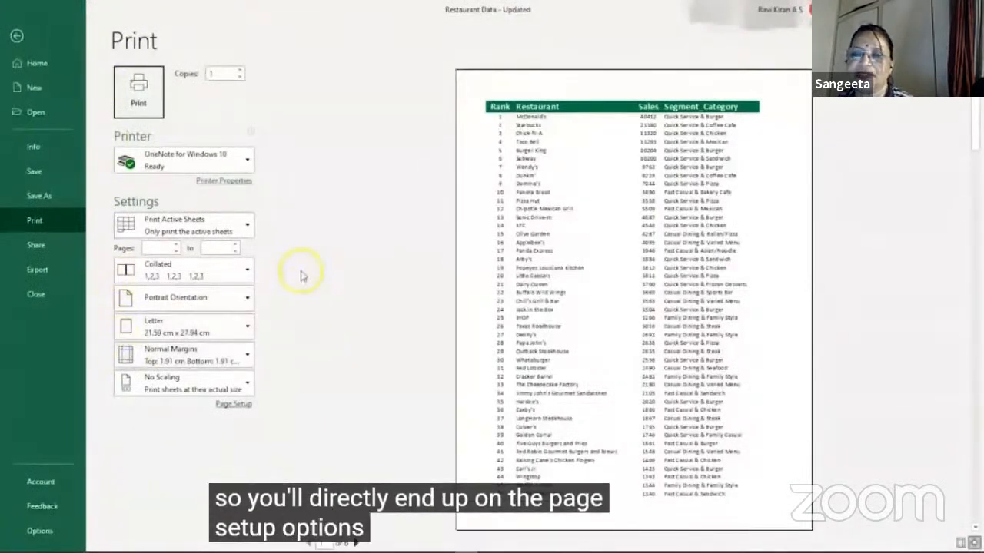
key("Escape")
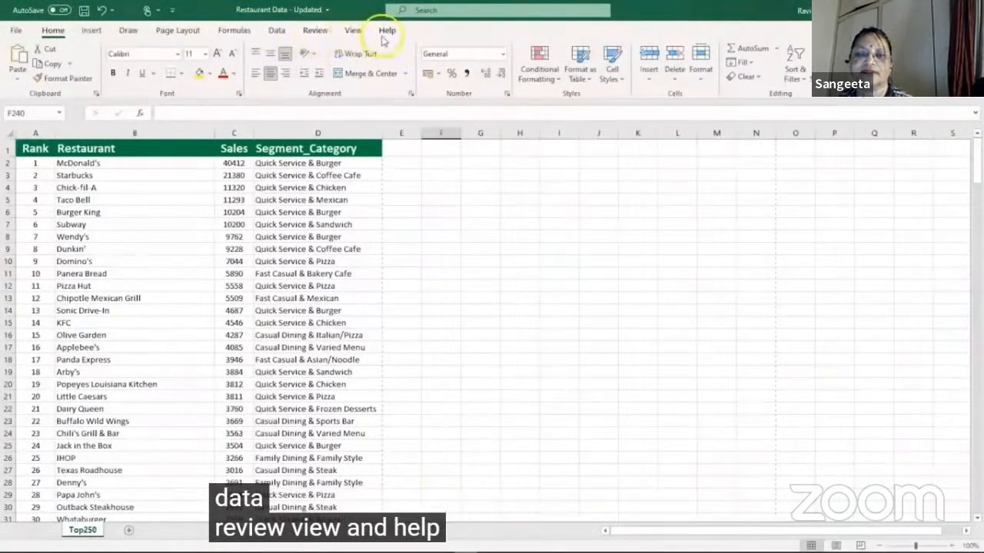
Step: Look through the page layout and workbook view options available for setting up the page
left_click(189, 37)
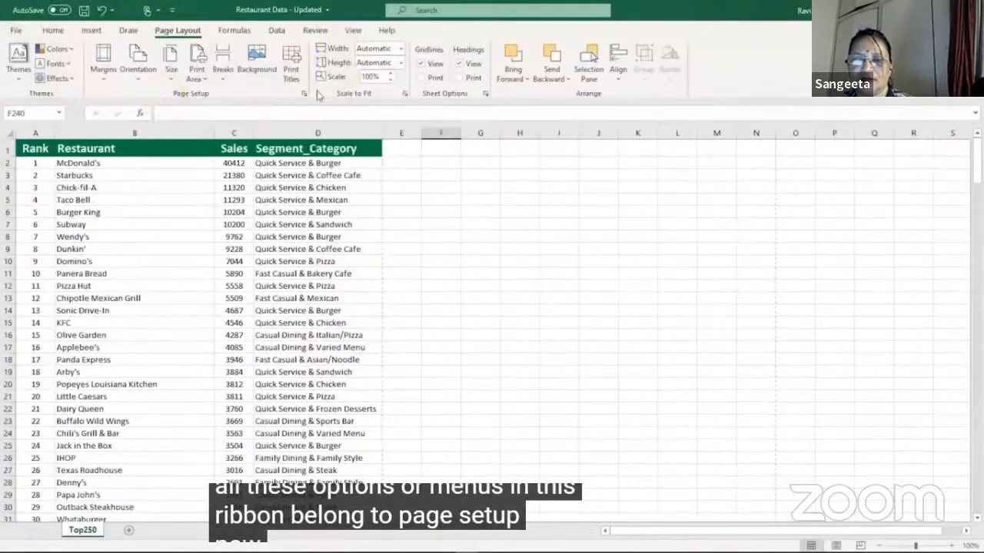
left_click(351, 35)
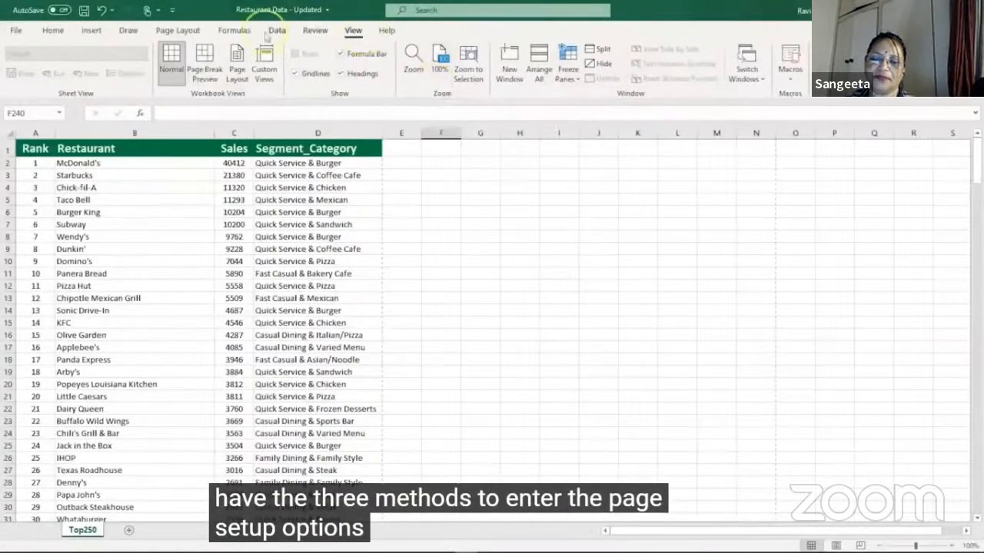
left_click(189, 34)
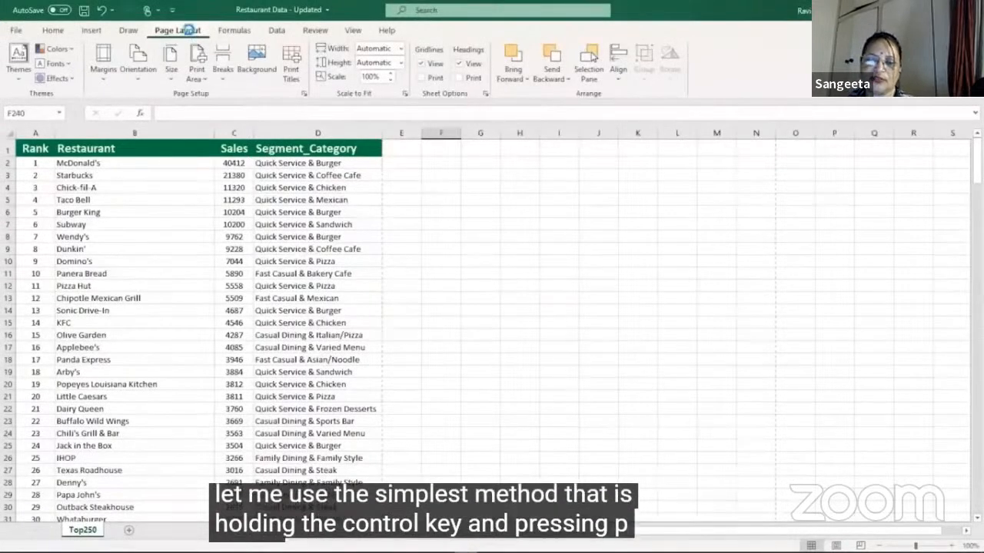
Step: Examine the available printers in the print settings without changing the selection, and return to the worksheet
key("ctrl+p")
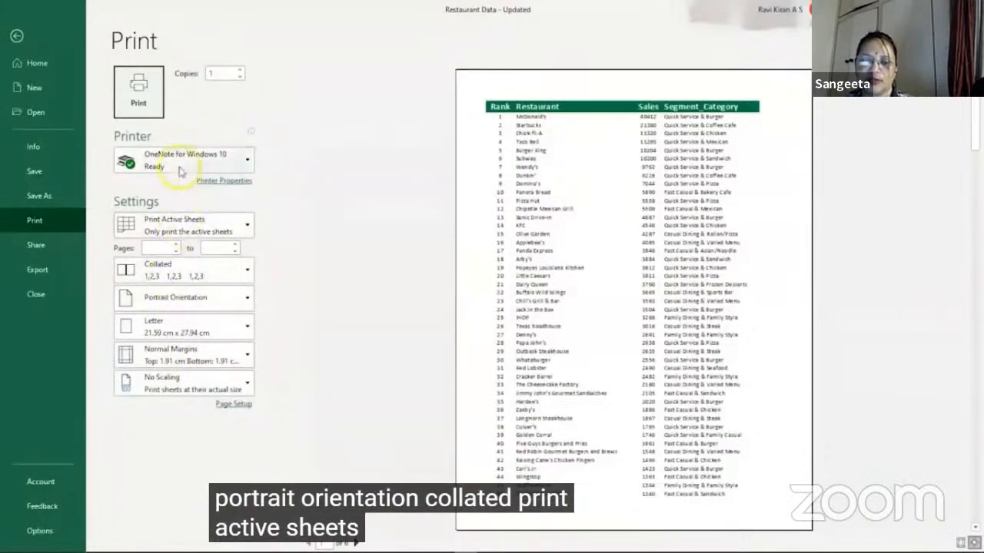
mouse_move(179, 170)
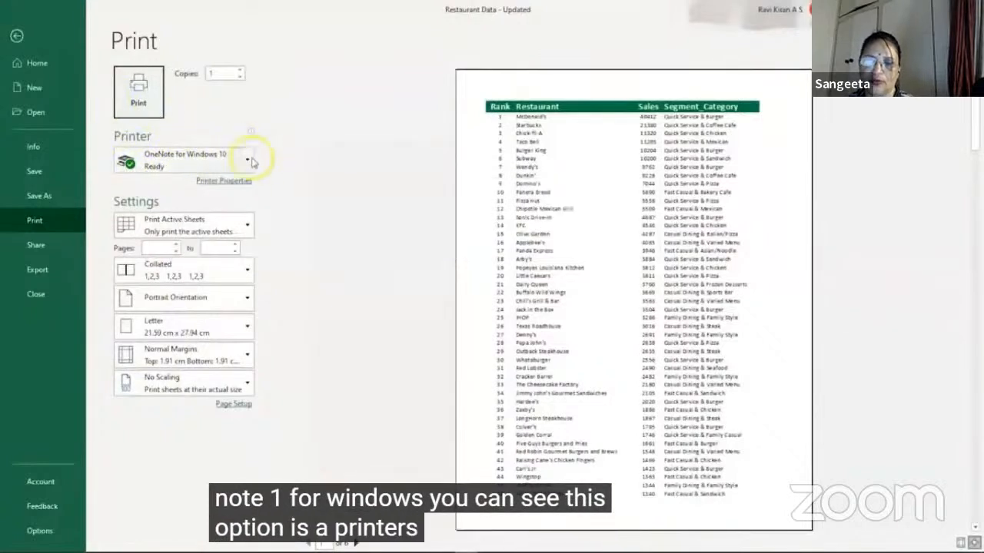
mouse_move(246, 162)
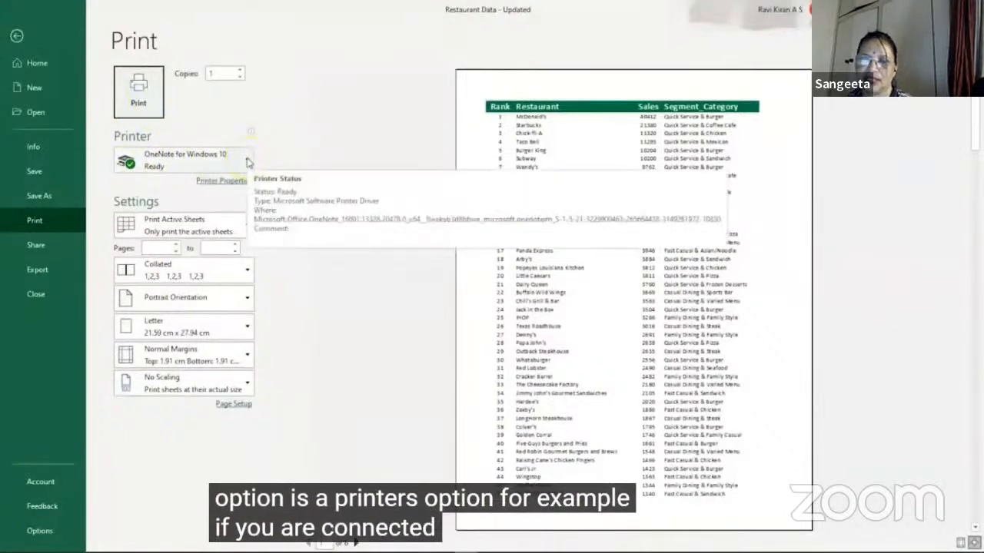
left_click(247, 162)
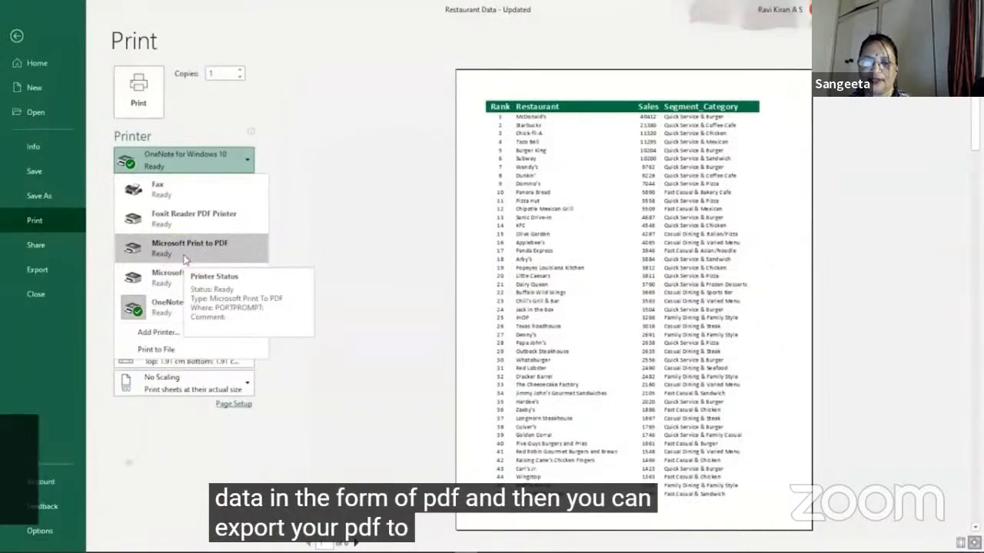
left_click(349, 221)
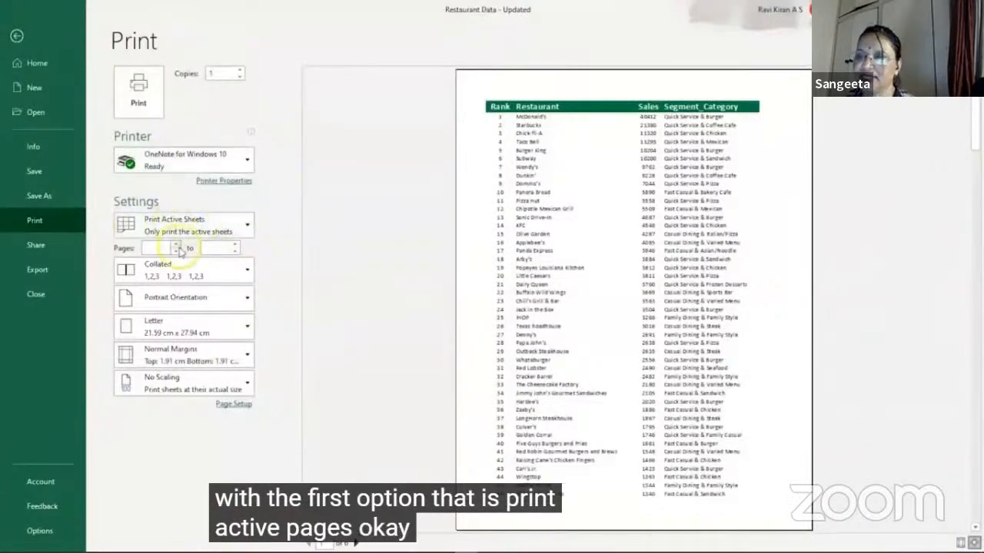
left_click(17, 35)
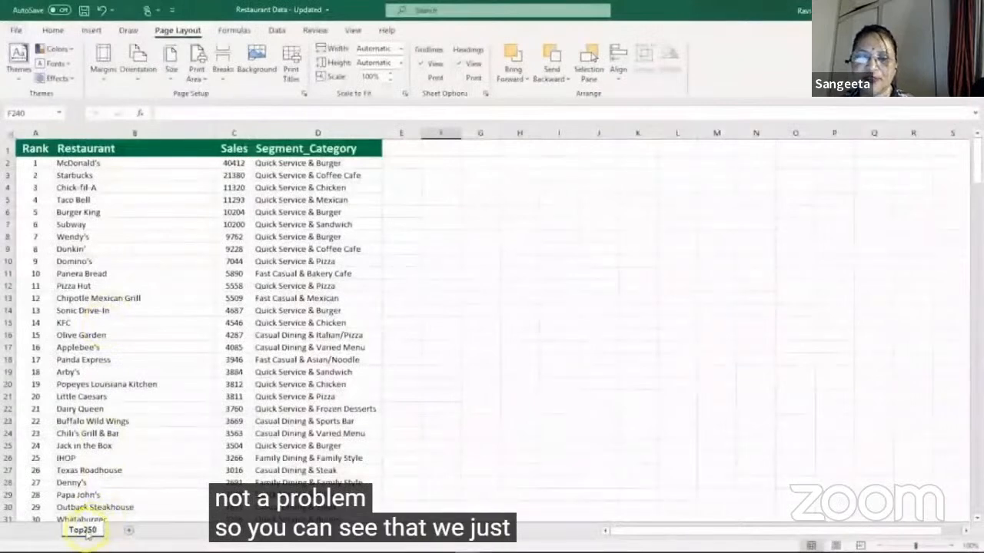
Step: Copy the entire restaurant table from the Top250 sheet and add a new worksheet to the workbook
left_click(117, 264)
key("ctrl+a")
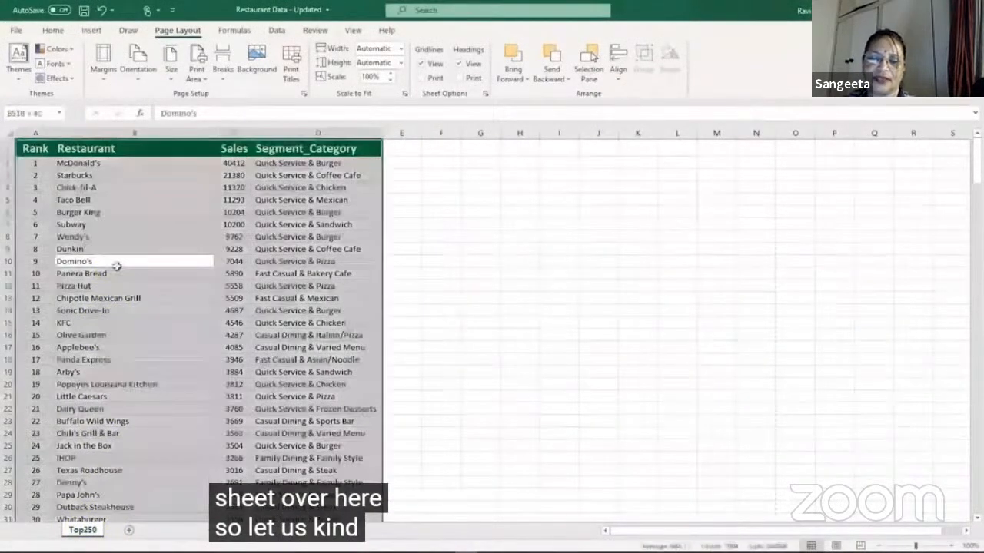
key("ctrl+c")
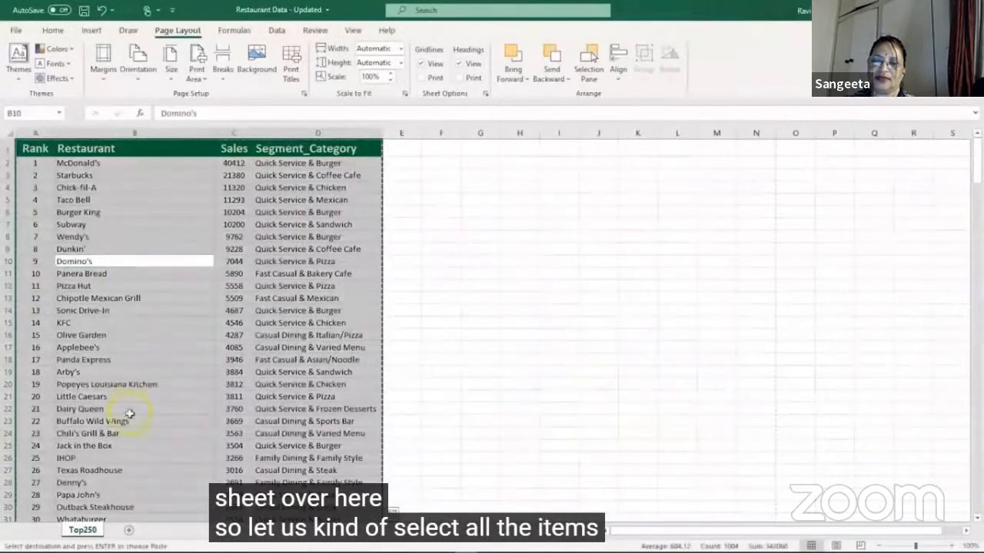
left_click(128, 530)
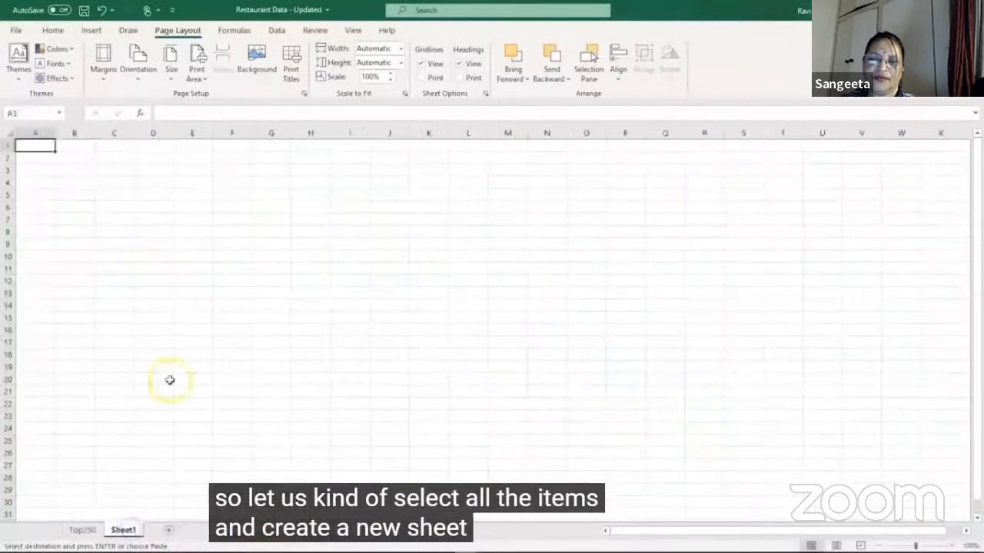
left_click(177, 369)
key("ctrl+v")
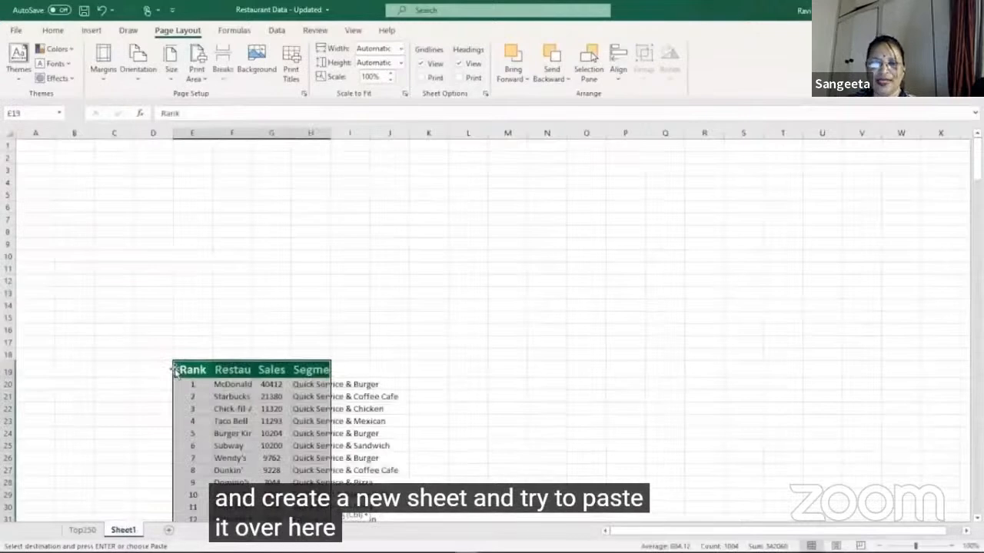
key("ctrl+z")
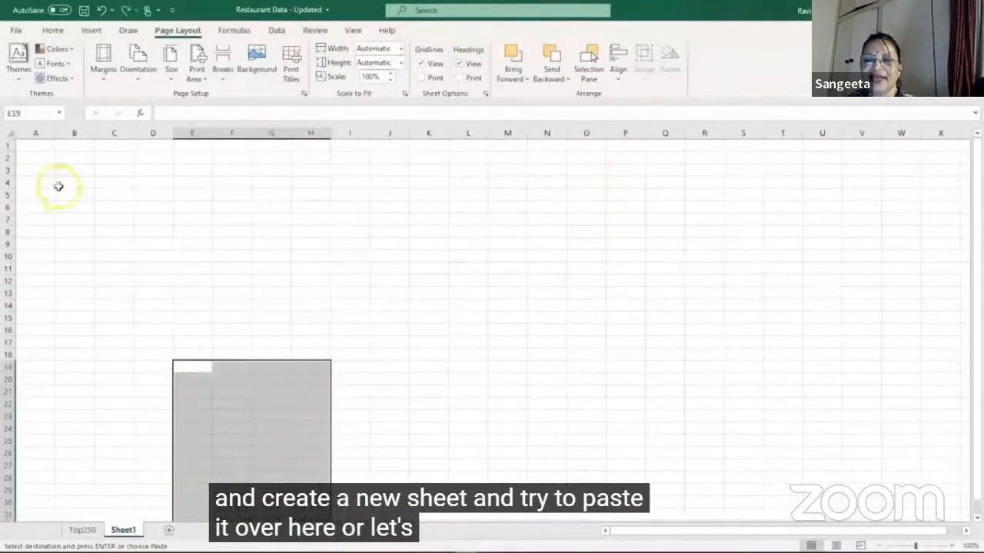
Step: Paste the copied restaurant table into the new sheet starting at cell A1, and deselect it
left_click(35, 144)
key("ctrl+v")
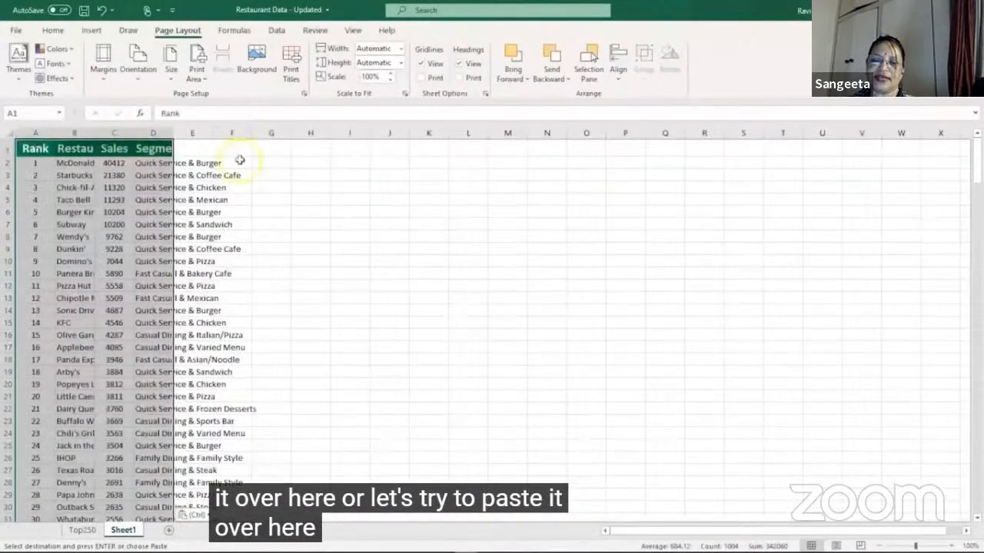
left_click(279, 200)
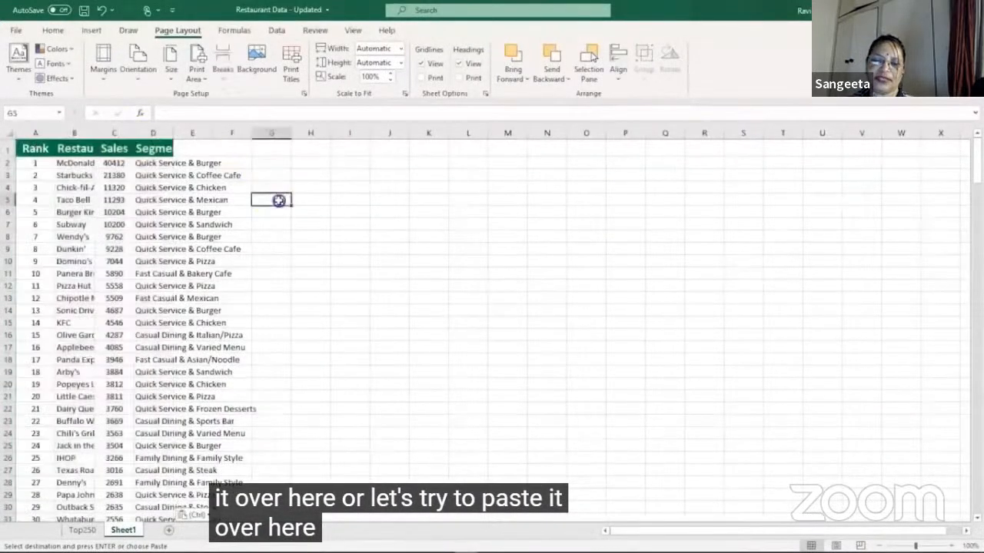
Step: Autofit columns A to D of the new sheet to the width of their contents
double_click(55, 134)
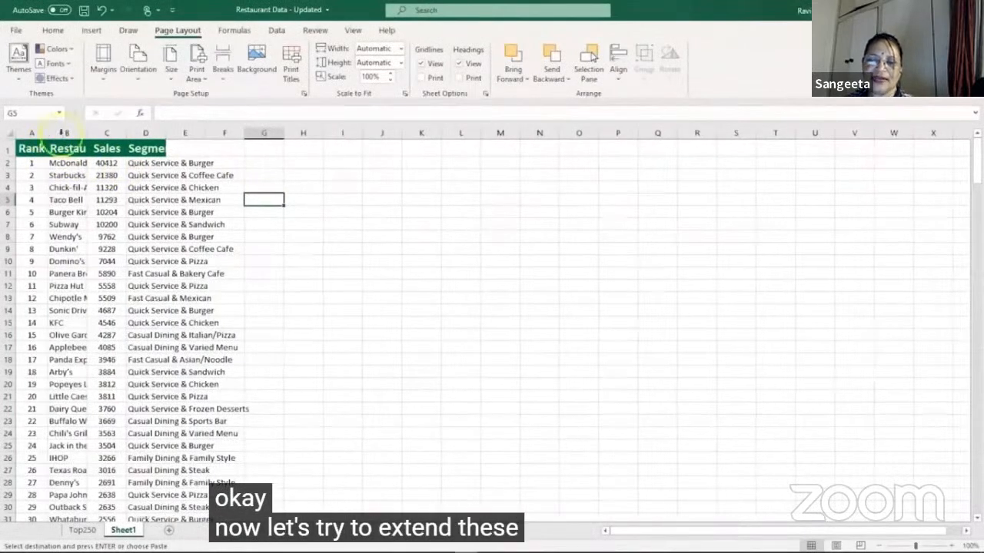
double_click(82, 134)
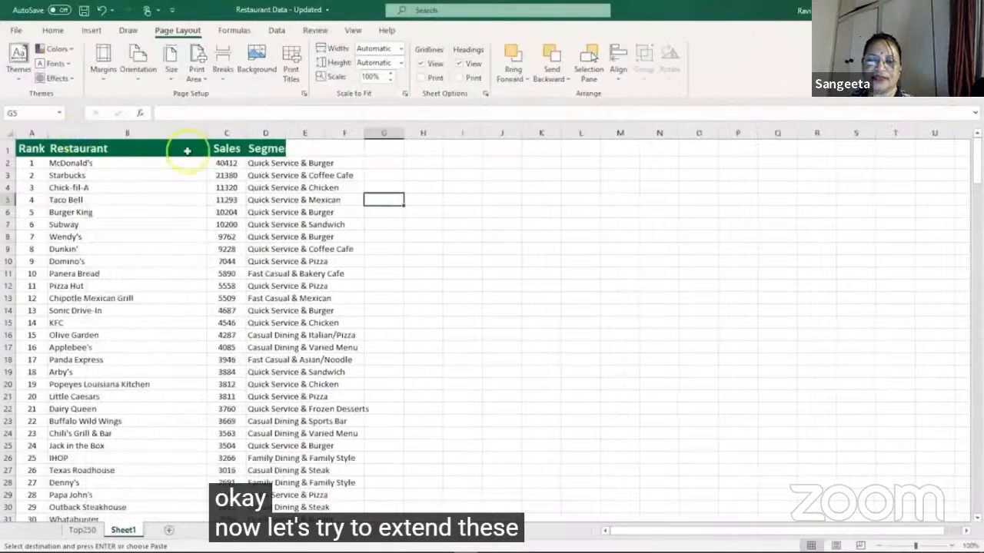
double_click(244, 133)
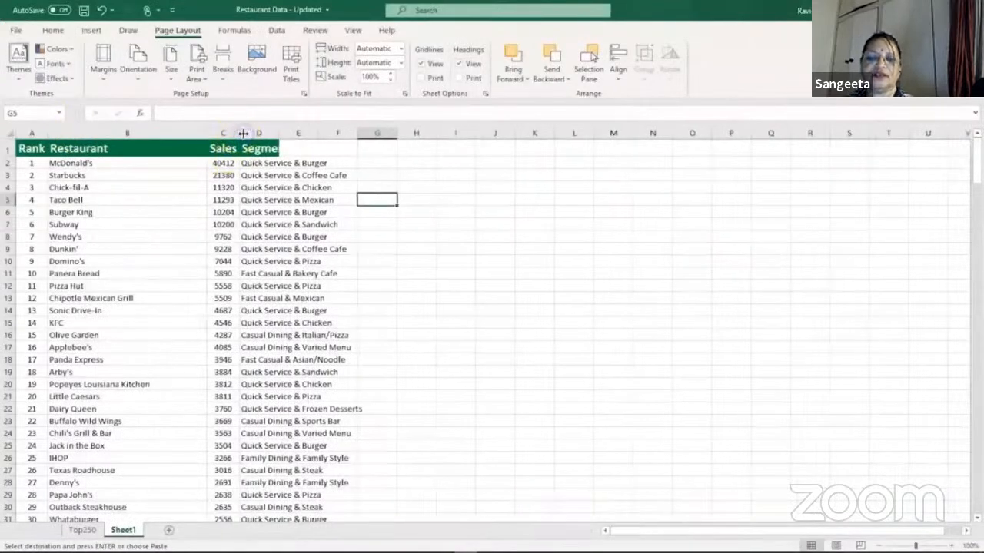
double_click(276, 133)
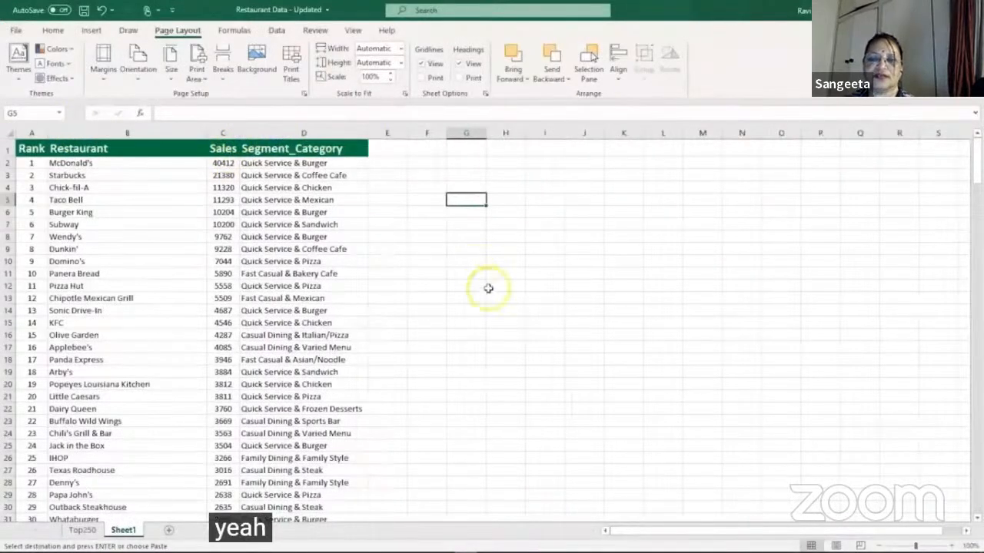
Step: Rename the new sheet as "Restraunt sheet 2" and return to the Top250 sheet
double_click(123, 530)
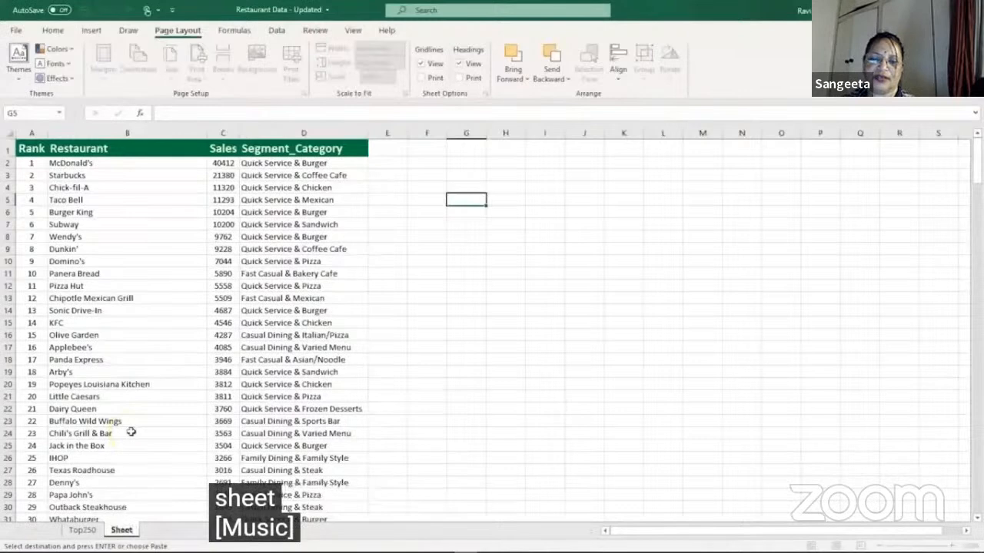
left_click(123, 529)
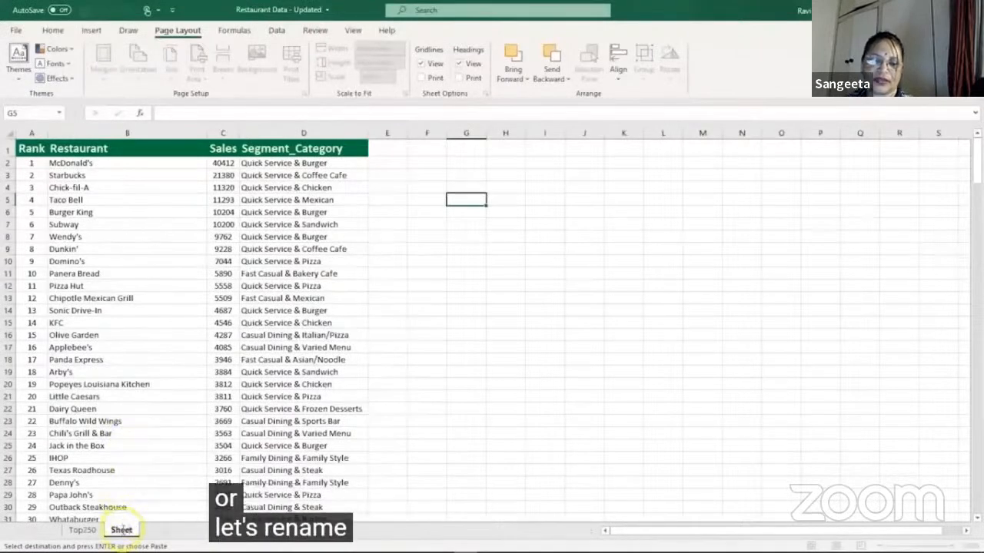
type("Restra")
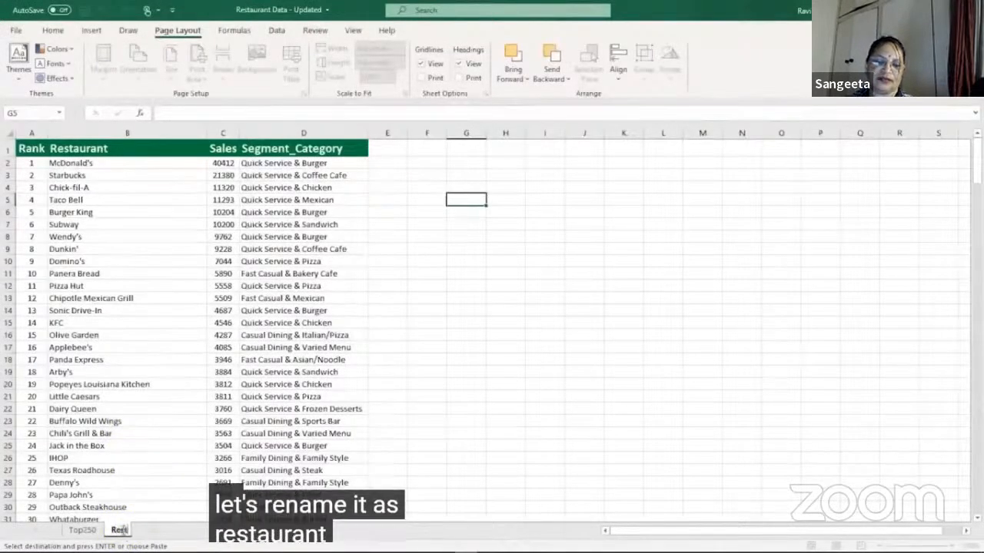
type("unt she")
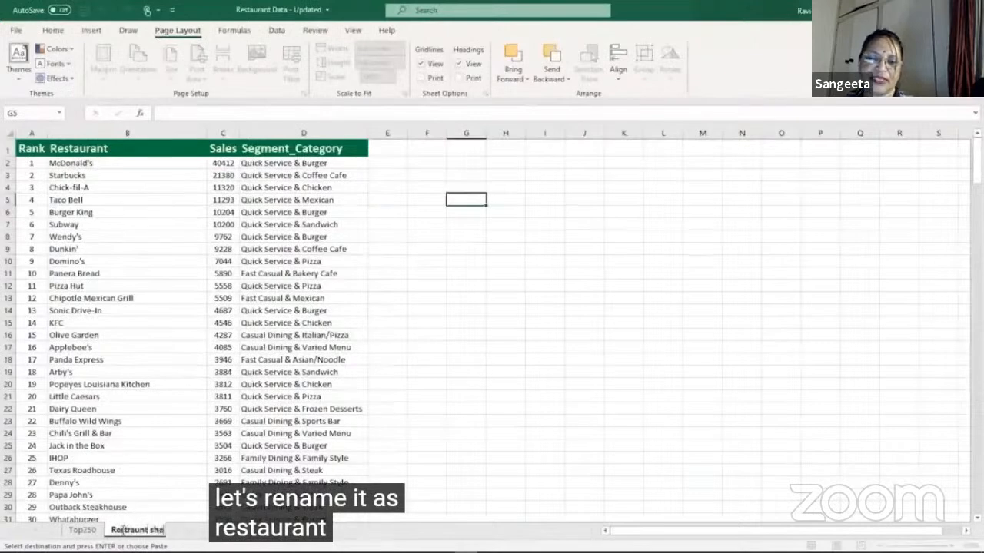
type("et 2")
key("Return")
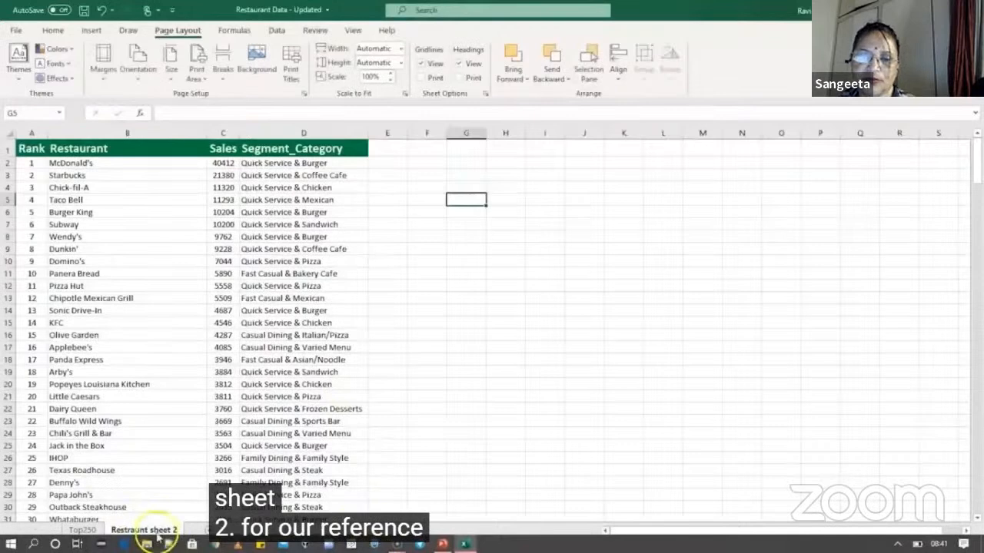
left_click(82, 530)
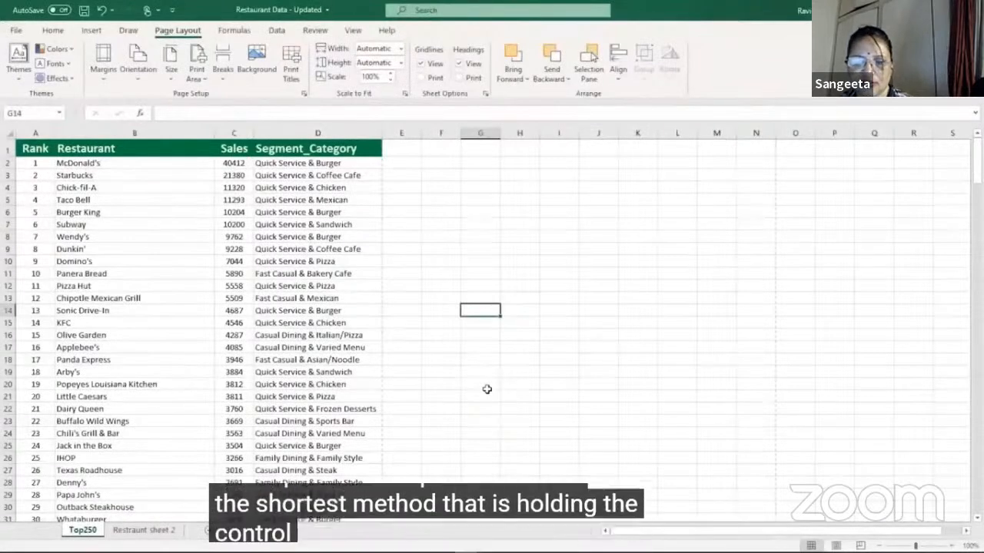
Step: Check the print preview for the active Top250 sheet, and look through its rows in the worksheet
key("ctrl+p")
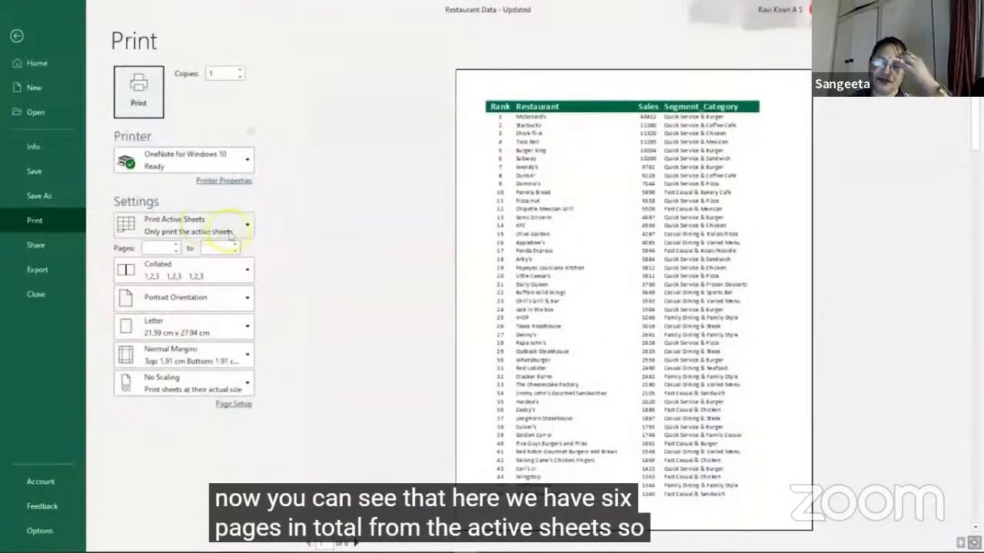
left_click(16, 36)
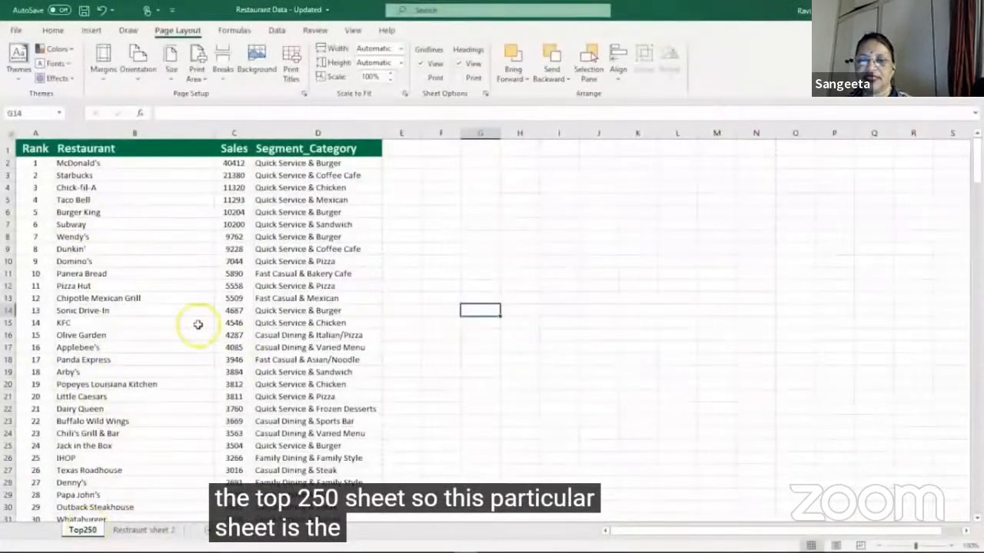
scroll(198, 324, "down", 2)
scroll(198, 324, "down", 12)
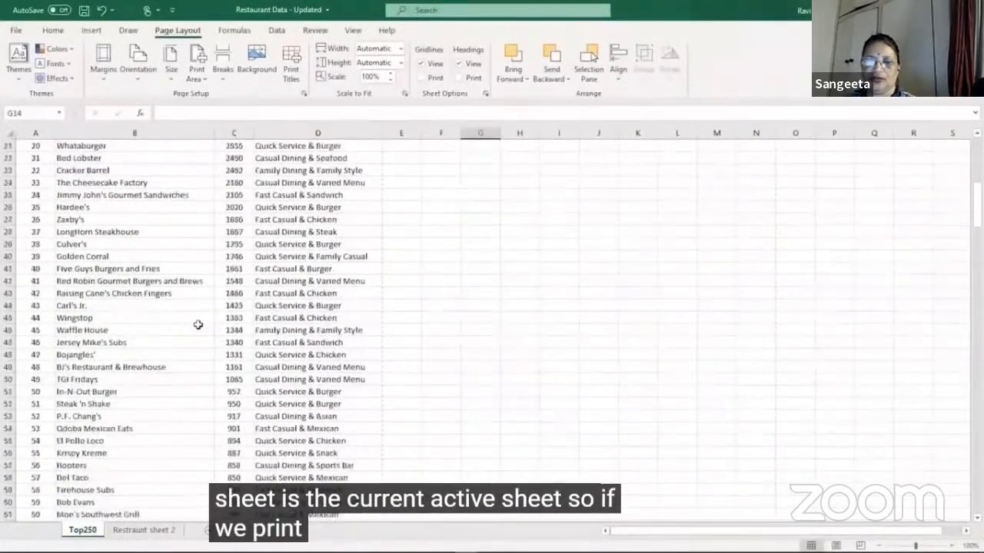
scroll(198, 325, "down", 13)
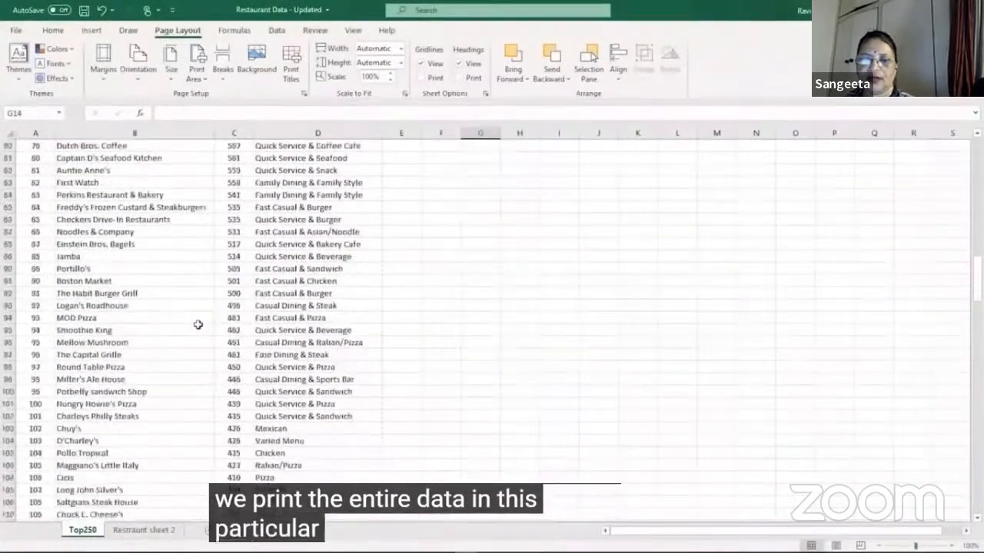
Step: Set the print scope to Print Entire Workbook, check the page count, and return to the worksheet
key("ctrl+p")
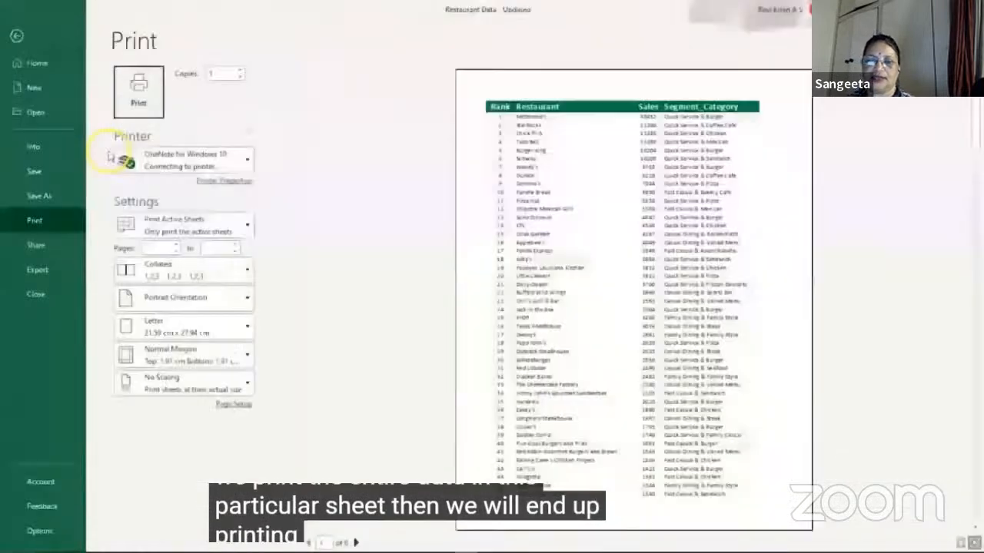
left_click(240, 225)
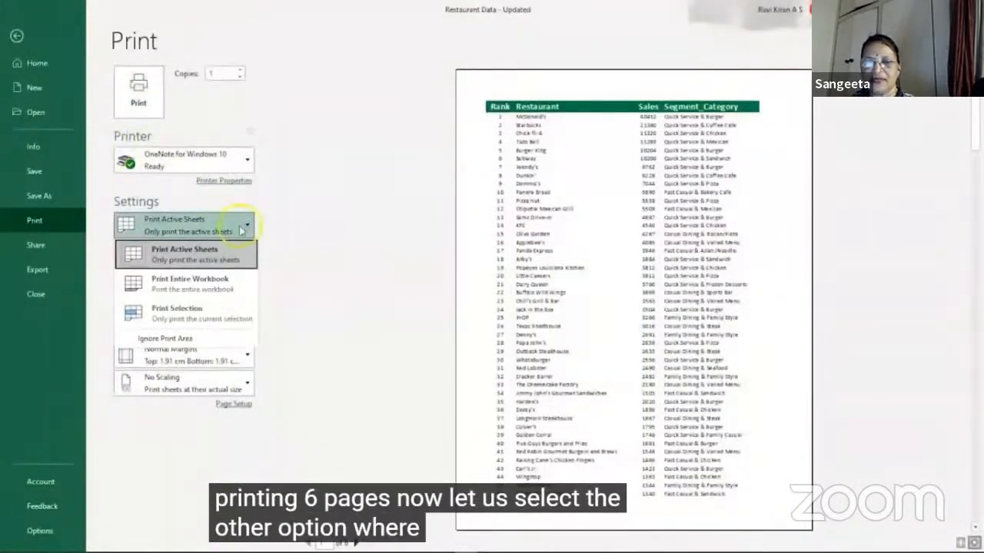
left_click(223, 281)
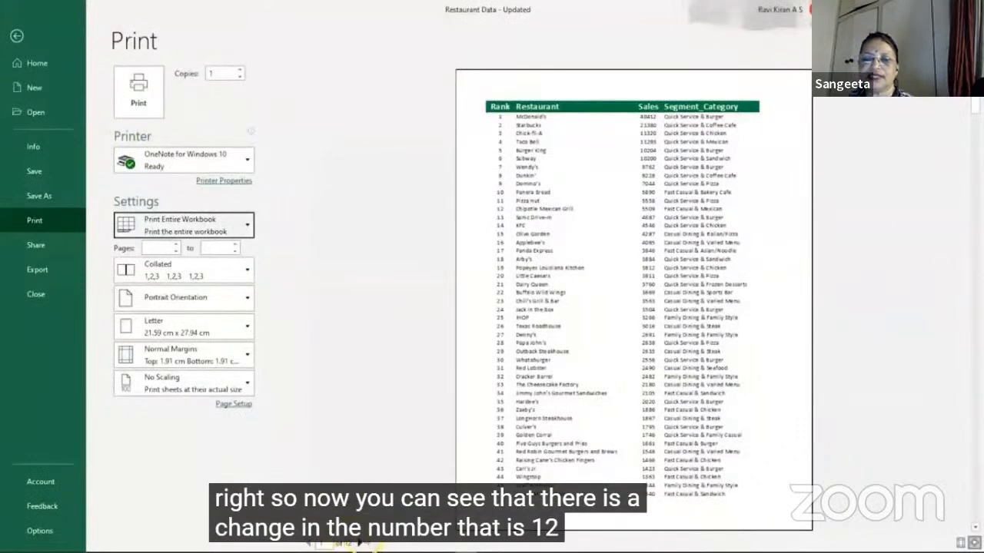
left_click(17, 36)
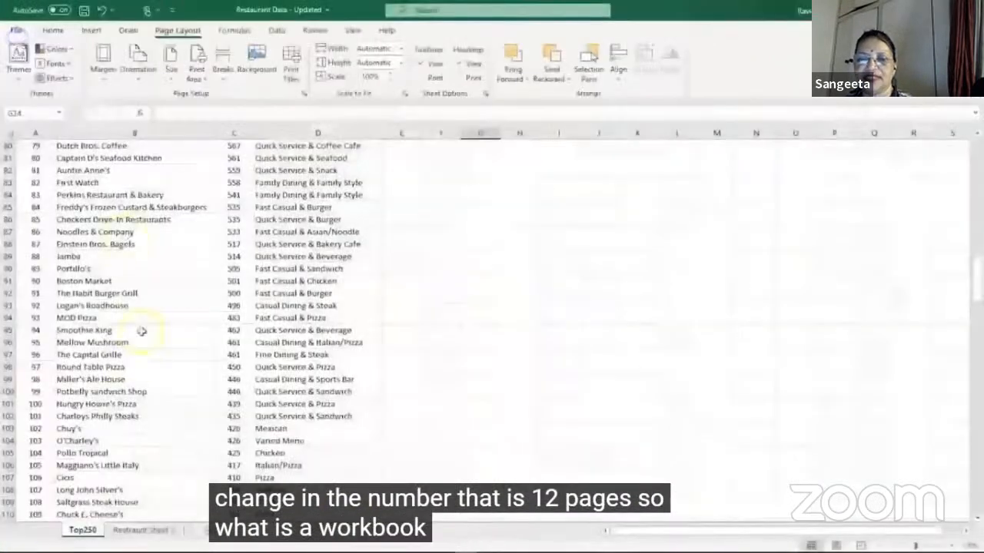
Step: Look at the Restraunt sheet 2 and Top250 sheets in turn, ending on Top250
left_click(121, 532)
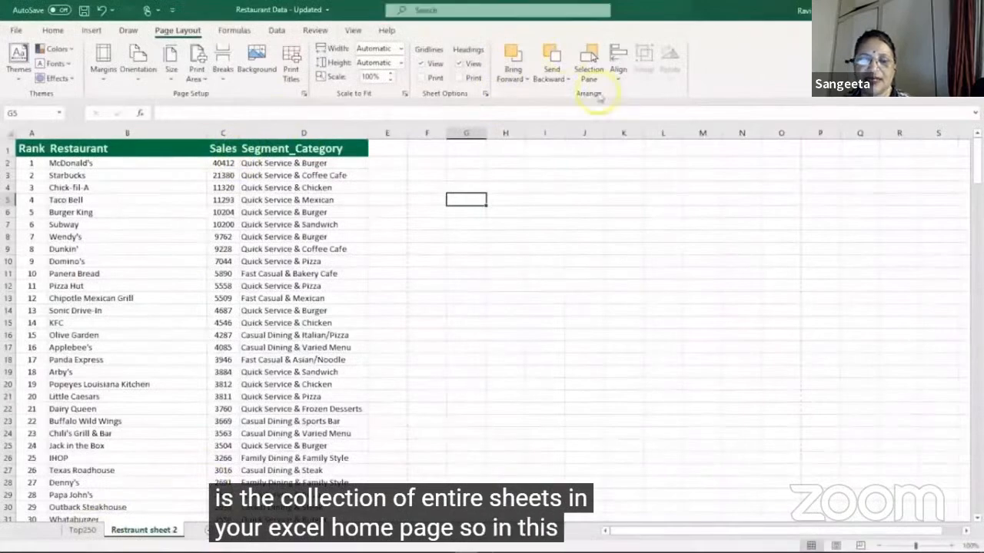
left_click(77, 530)
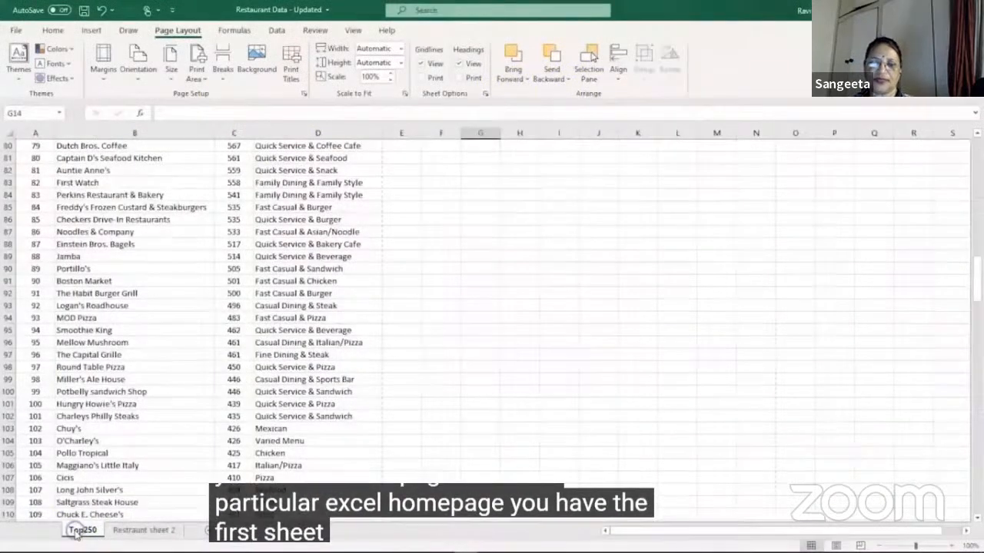
left_click(122, 531)
left_click(95, 531)
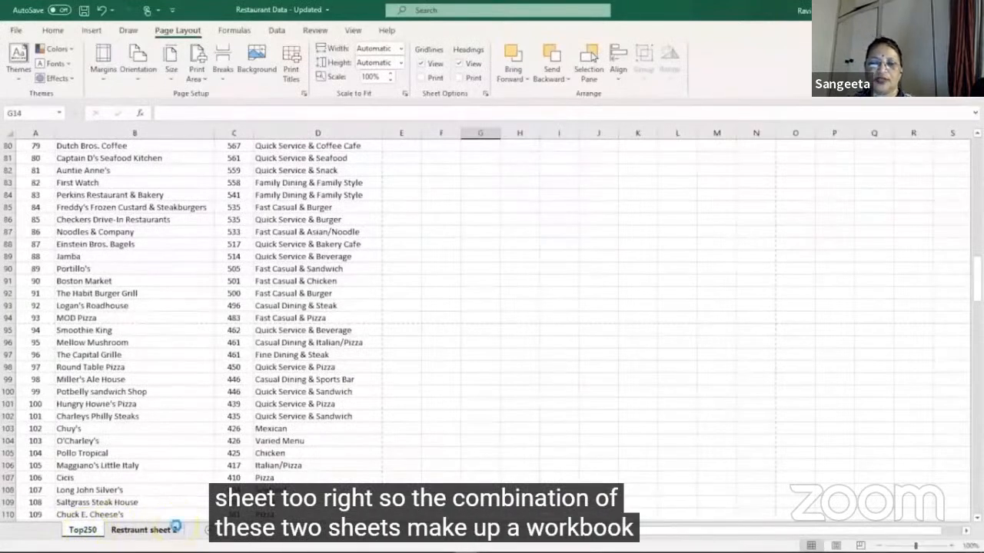
Step: Set the print scope to Print Selection and return to the Top250 sheet
key("ctrl+p")
left_click(201, 223)
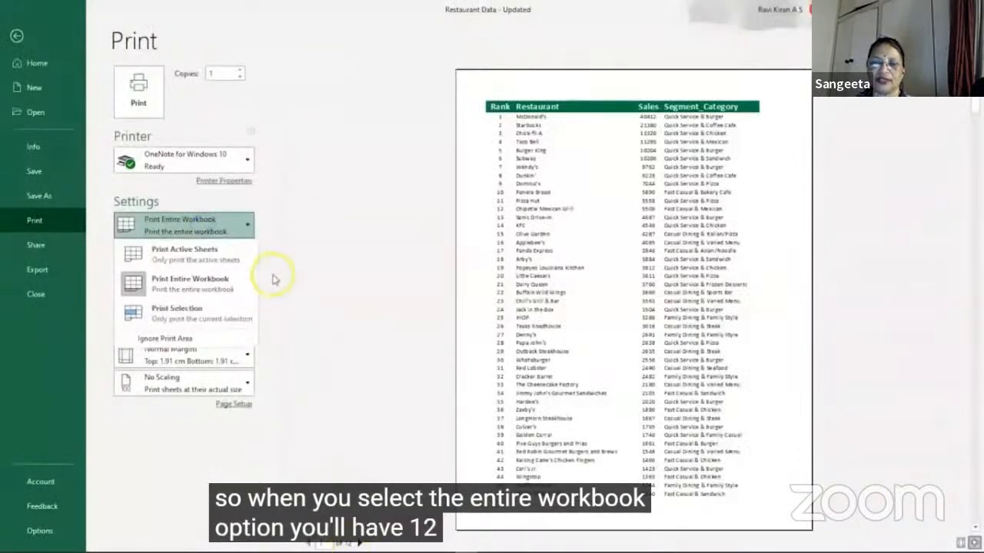
left_click(248, 224)
left_click(243, 225)
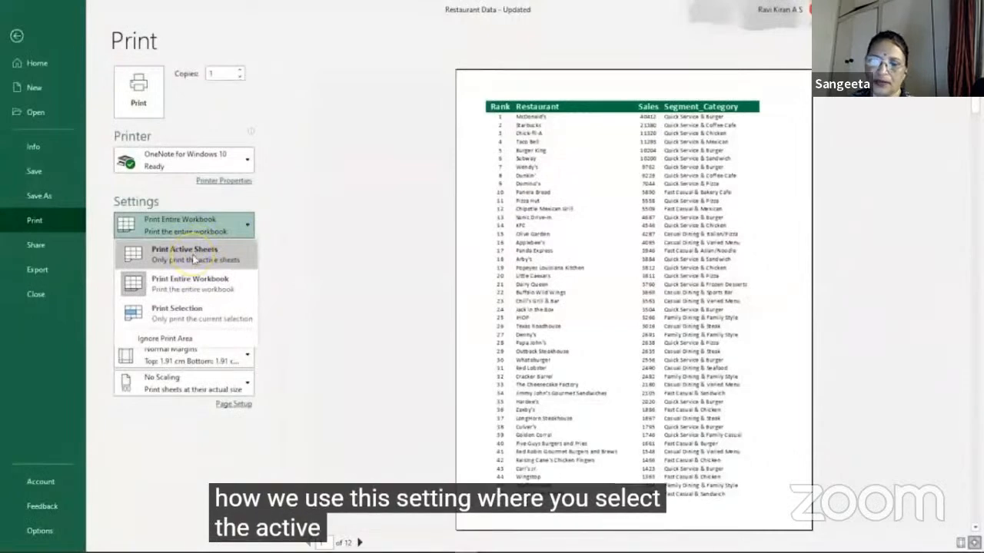
left_click(183, 321)
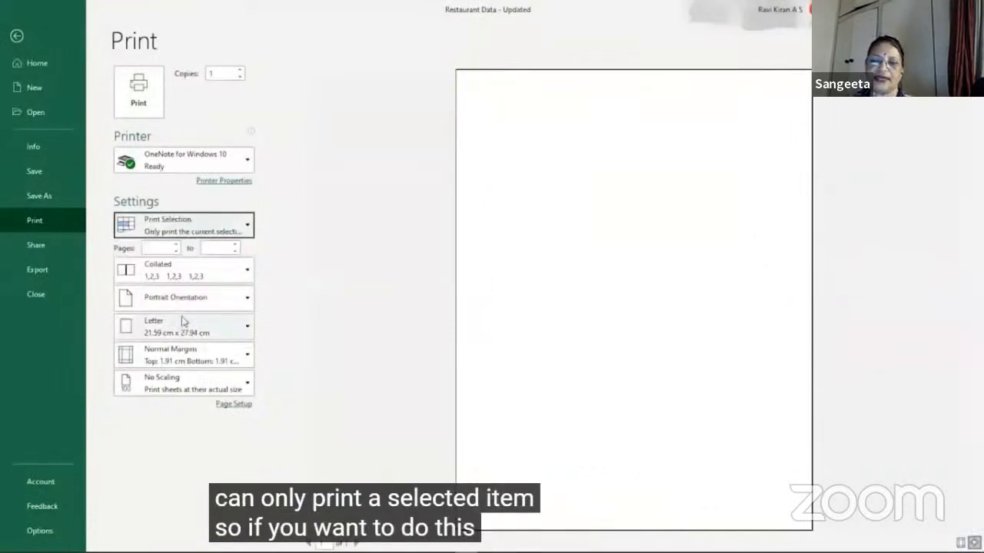
key("Escape")
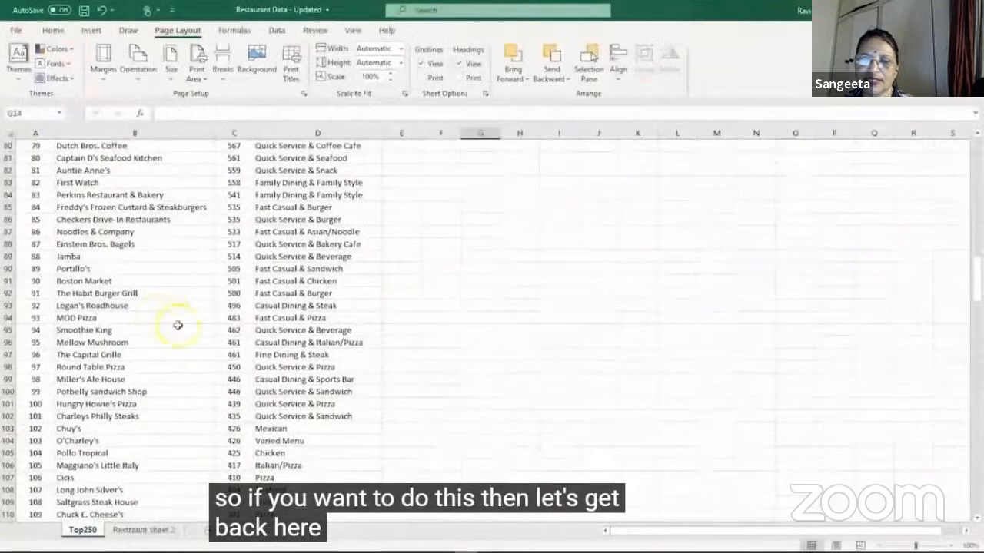
Step: Select the header and the first 11 restaurants in the Top250 sheet, range A1:E12
scroll(262, 330, "up", 5)
scroll(261, 332, "up", 20)
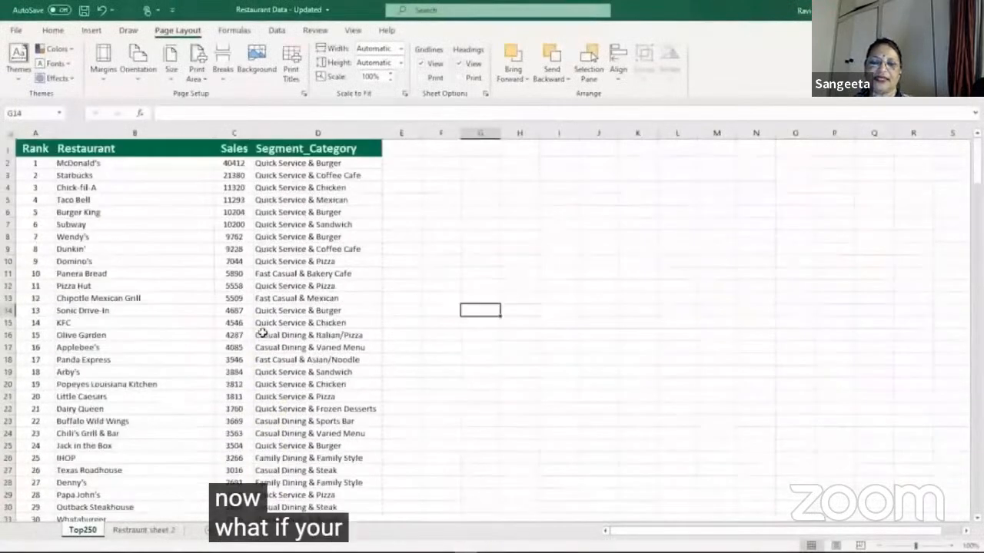
left_click(425, 308)
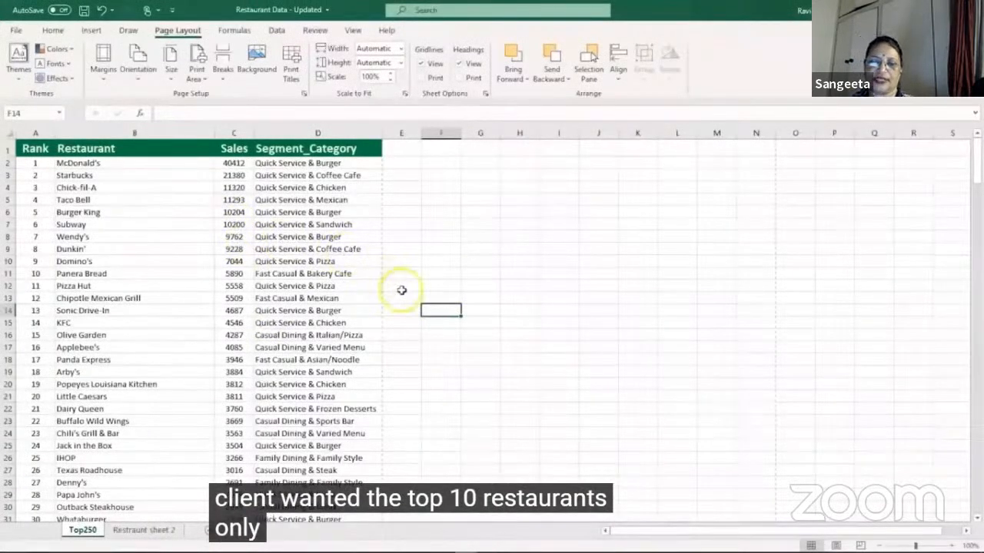
left_click(376, 275)
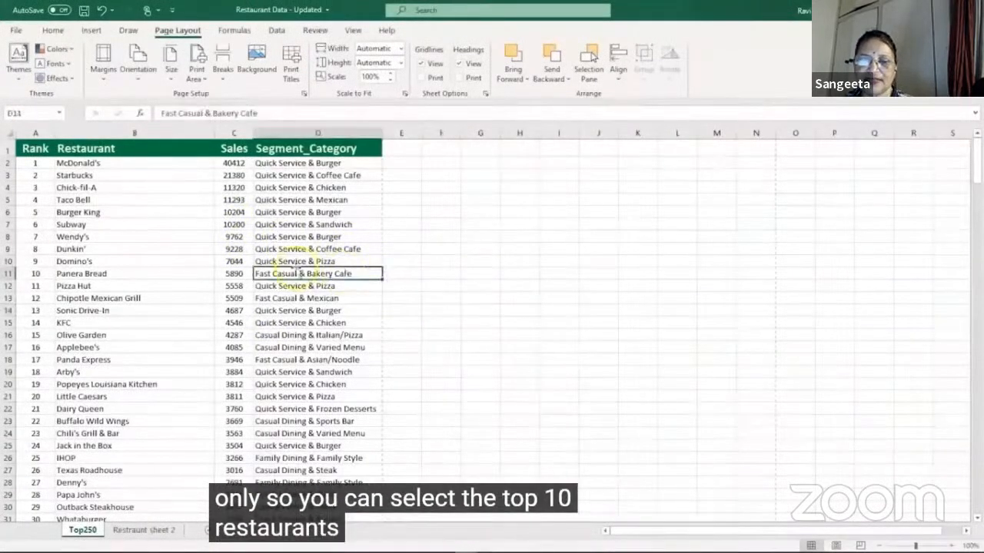
left_click_drag(228, 255, 286, 275)
left_click(423, 283)
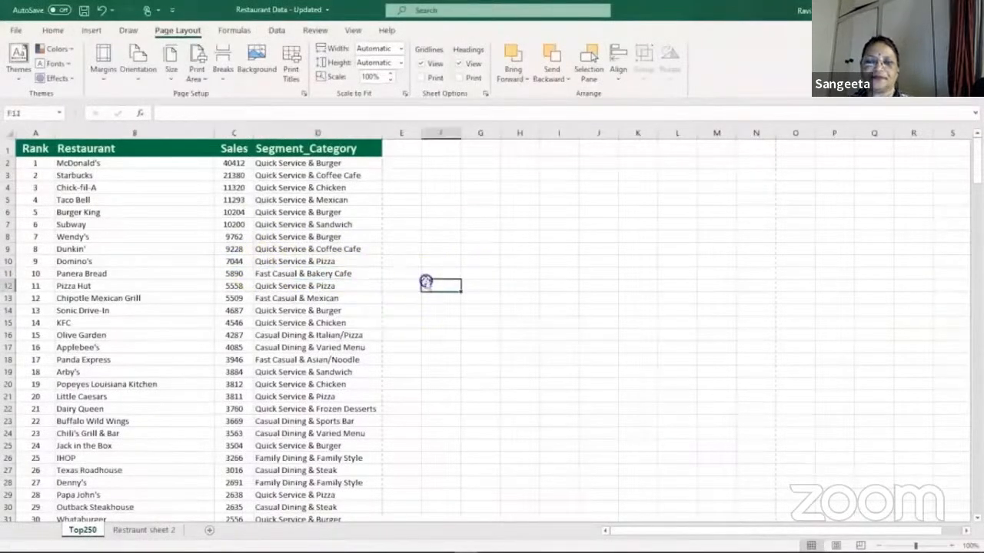
left_click_drag(402, 283, 7, 149)
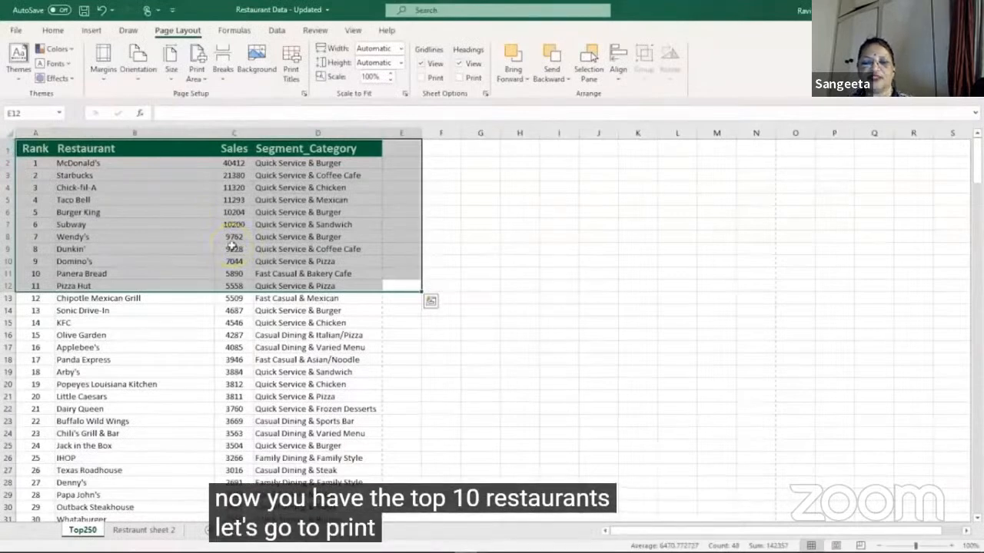
Step: Review the print preview of the selected restaurant rows and the available print scope options, and return to the sheet
key("ctrl+p")
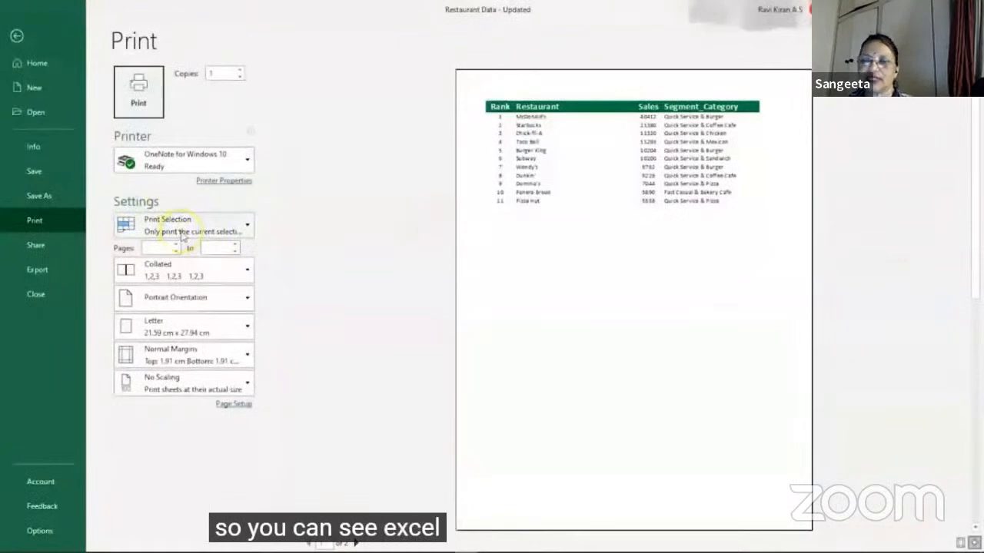
left_click(182, 231)
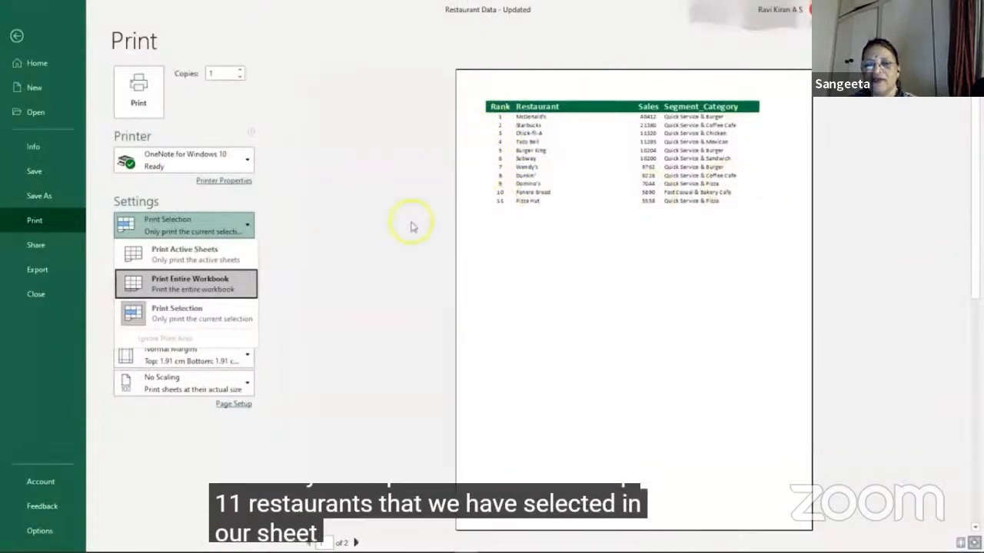
left_click(313, 317)
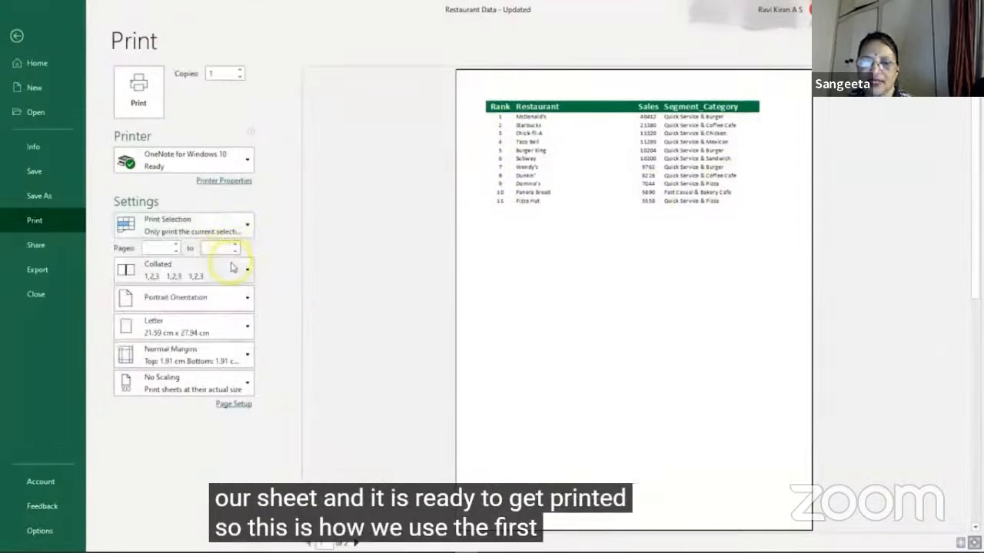
key("Escape")
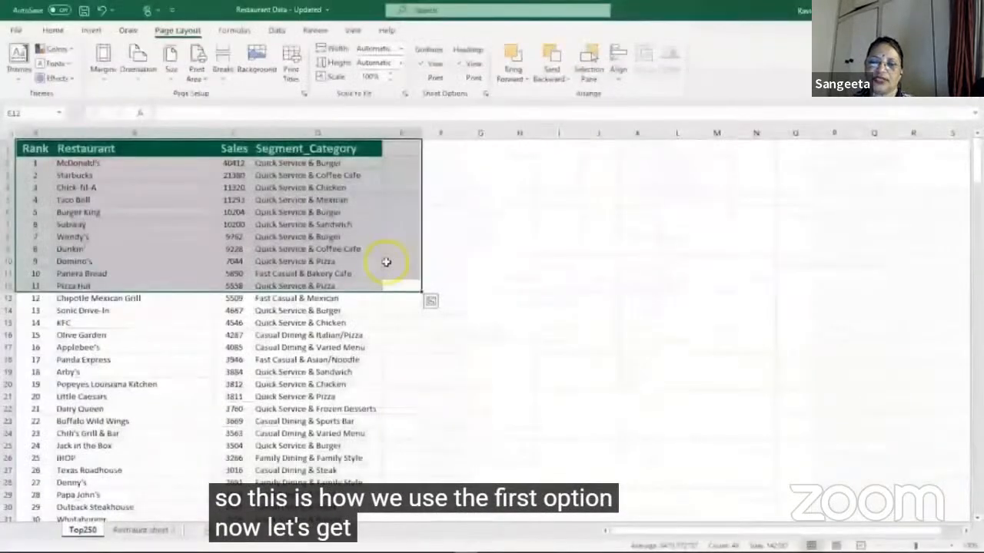
Step: Deselect the restaurant rows and examine the Collated and Uncollated options in the print settings
left_click(459, 260)
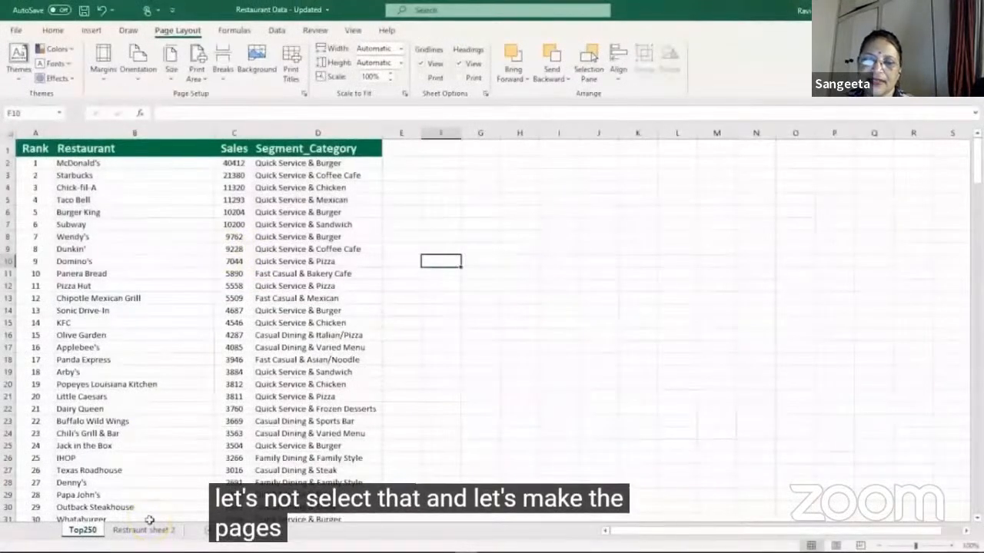
key("ctrl+p")
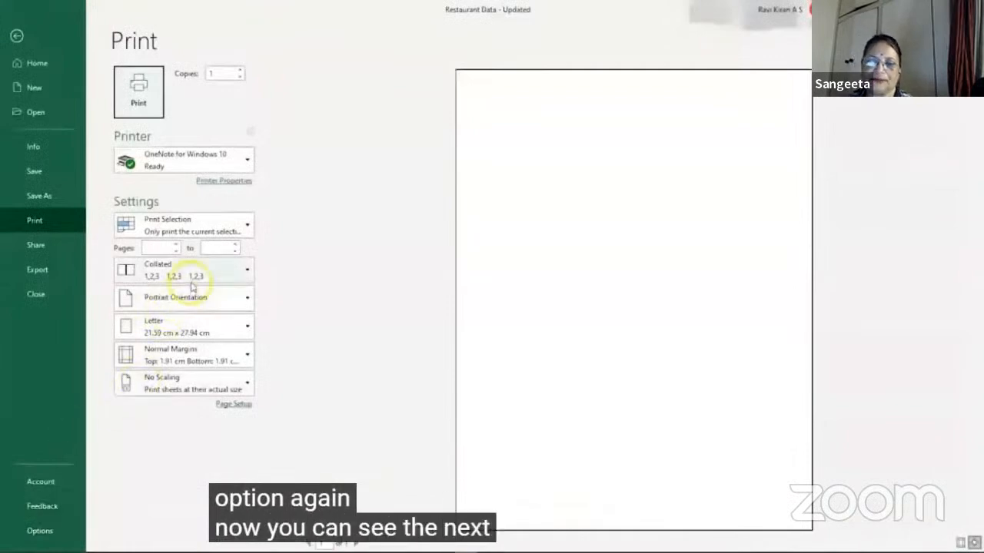
left_click(249, 272)
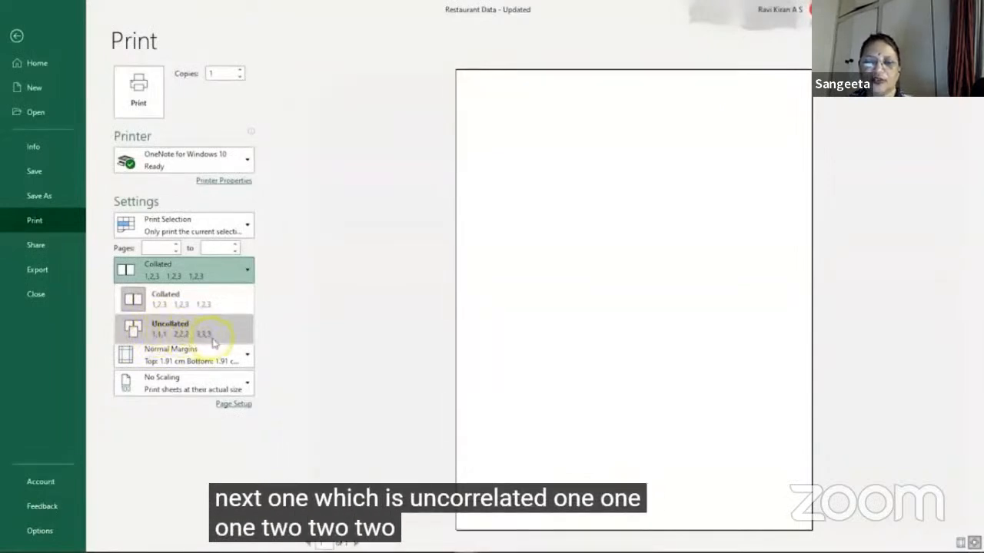
left_click(285, 294)
left_click(297, 281)
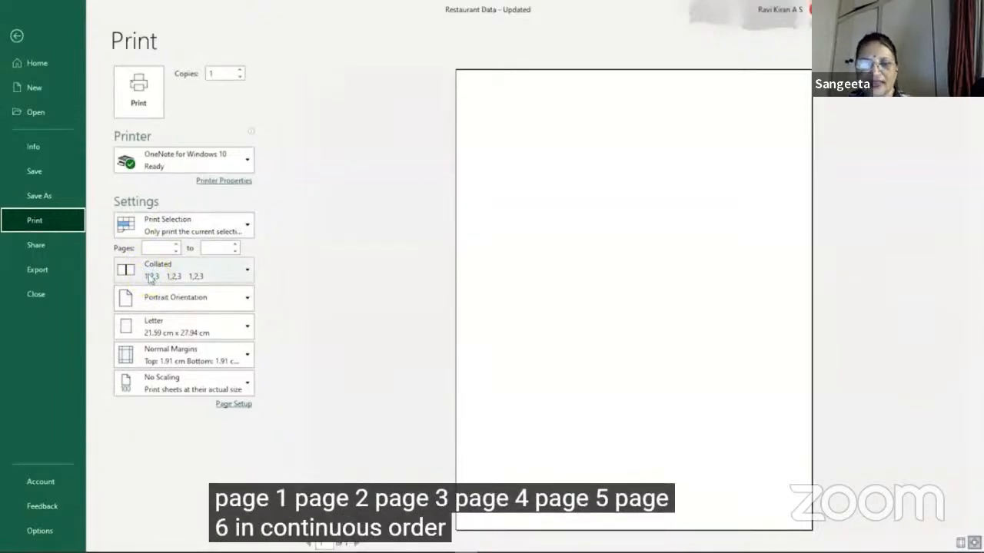
left_click(212, 274)
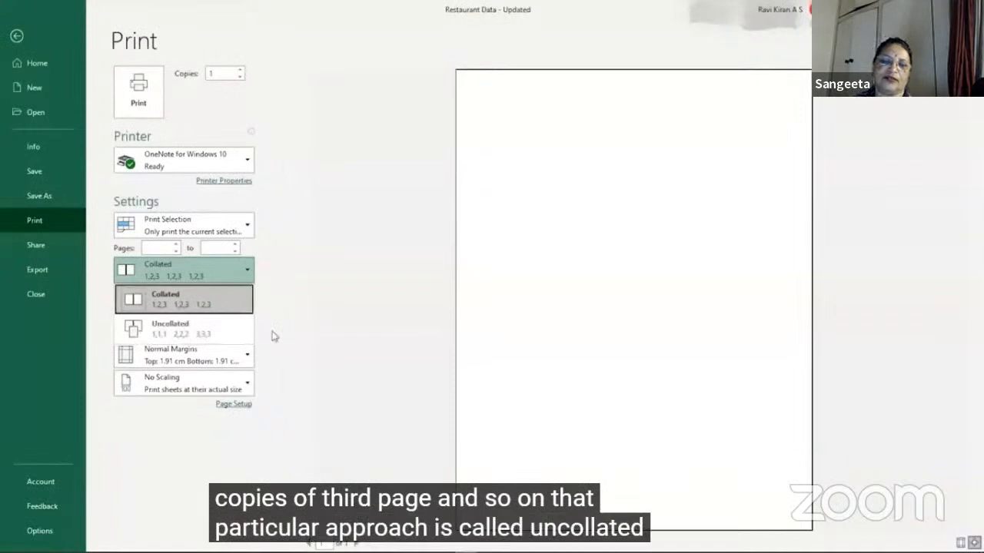
left_click(200, 269)
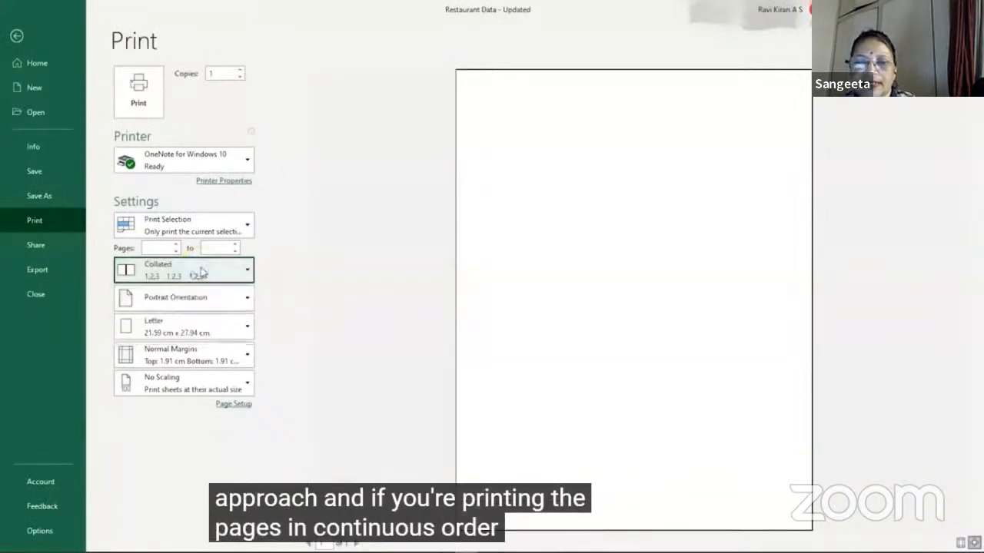
left_click(232, 274)
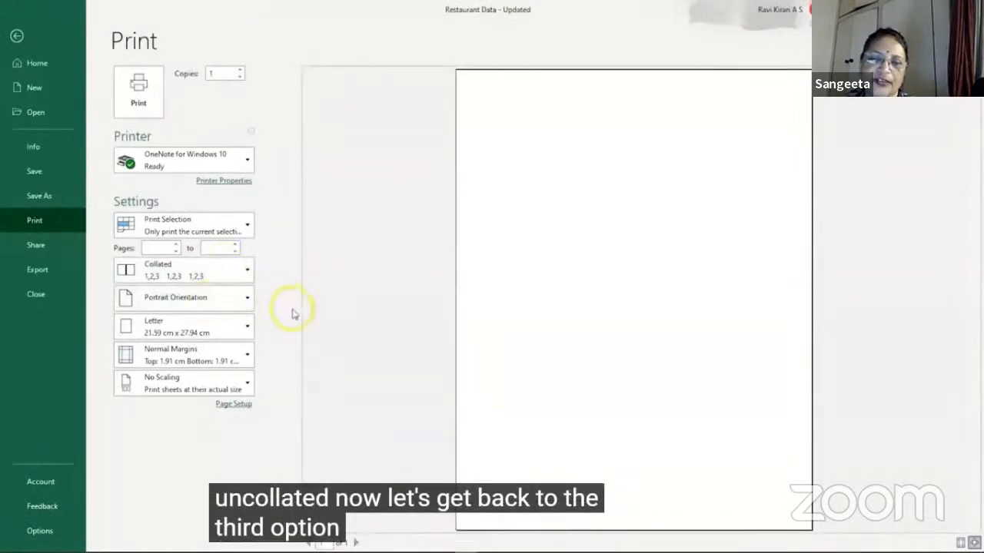
key("Escape")
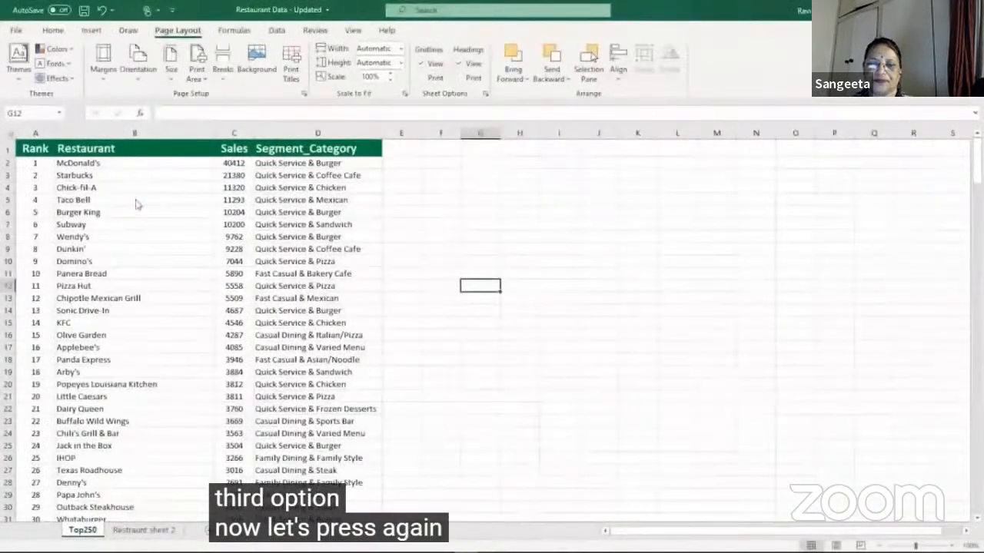
Step: Check the print preview again with nothing but an empty cell selected, and return to the Top250 sheet
key("ctrl+p")
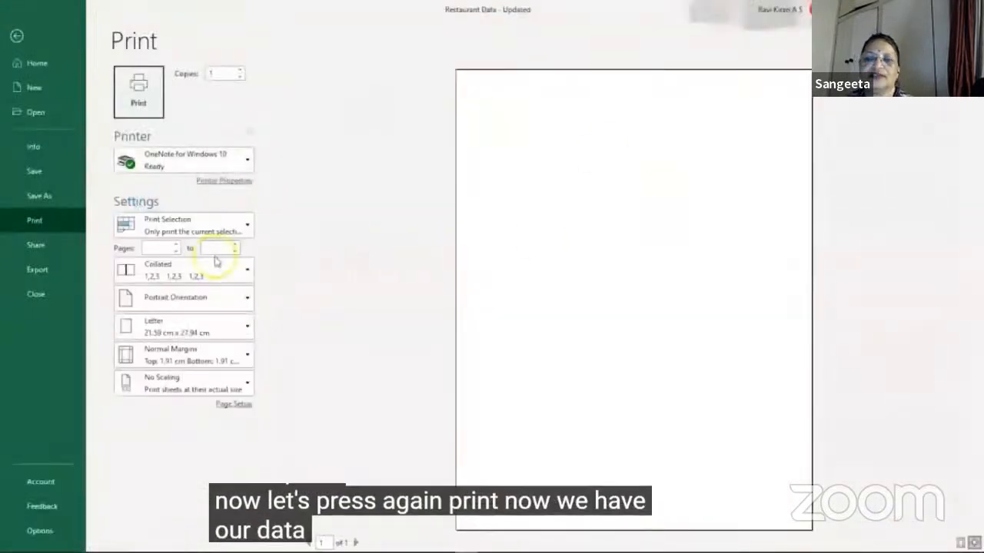
left_click(628, 301)
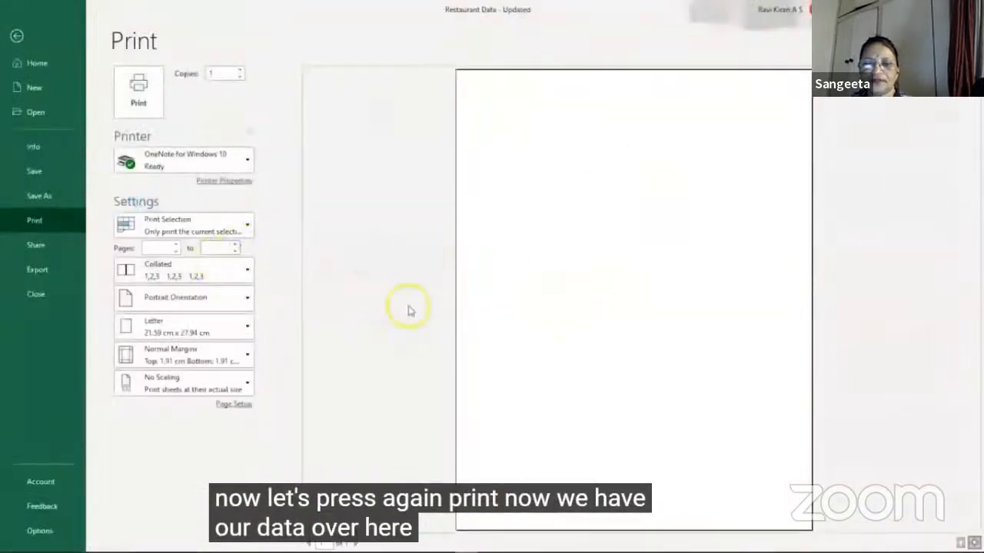
key("Escape")
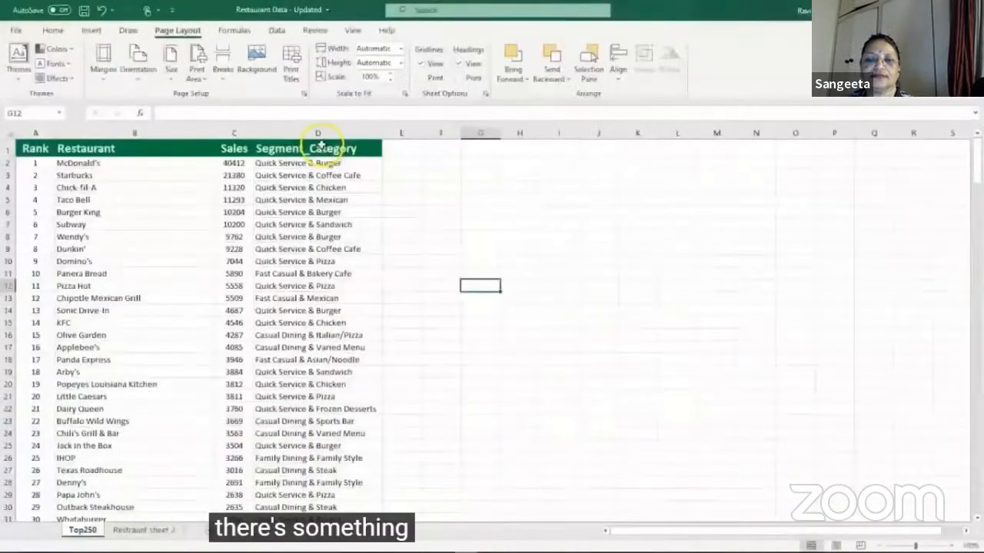
Step: Select the entire restaurant table in the Top250 sheet and bring up its print preview
left_click(78, 212)
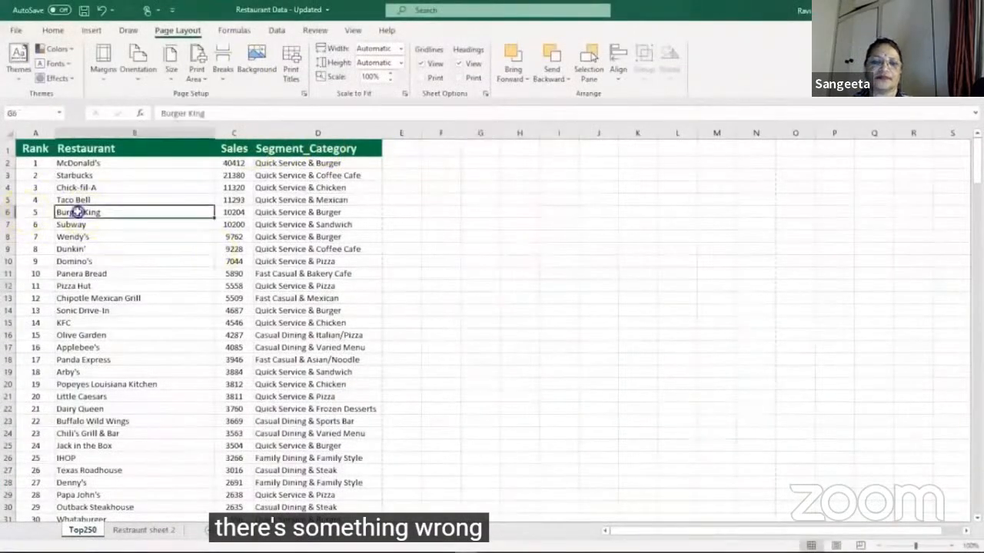
key("ctrl+a")
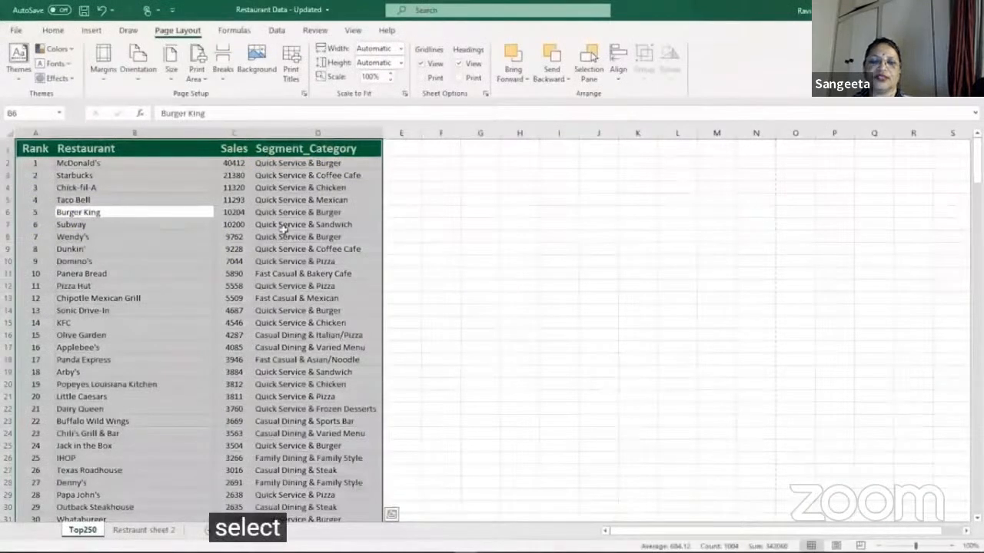
key("ctrl+p")
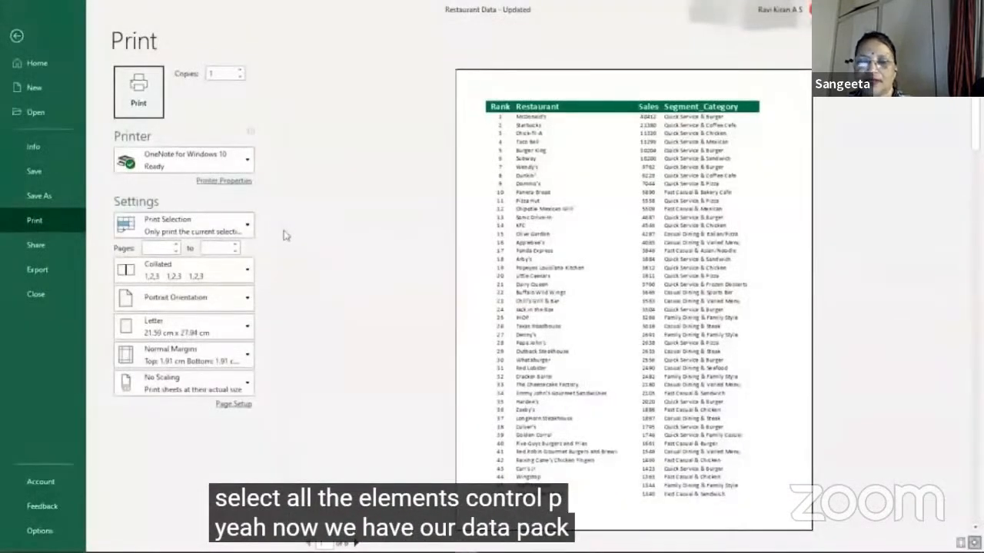
Step: Try landscape orientation for the selected restaurant table in the print preview, and restore portrait orientation
left_click(246, 300)
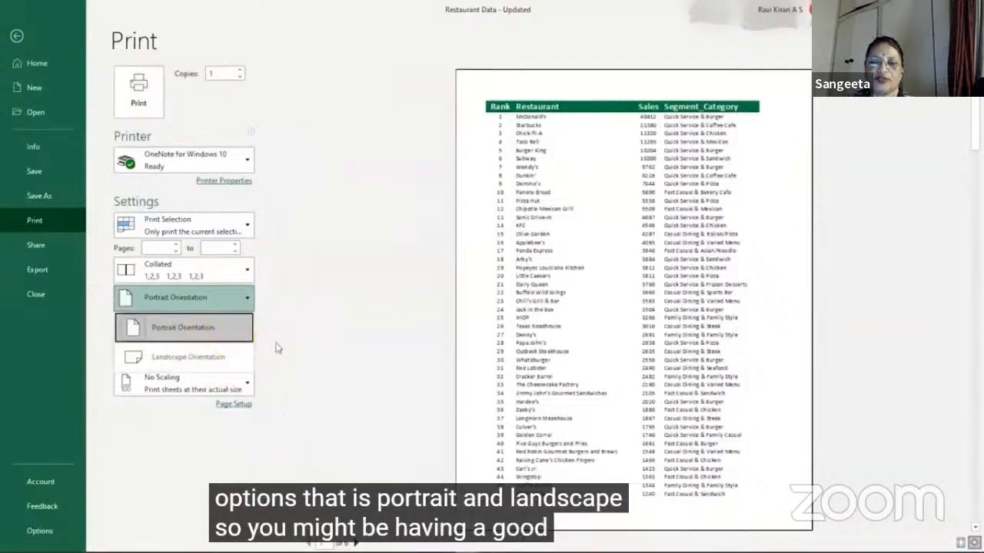
key("Escape")
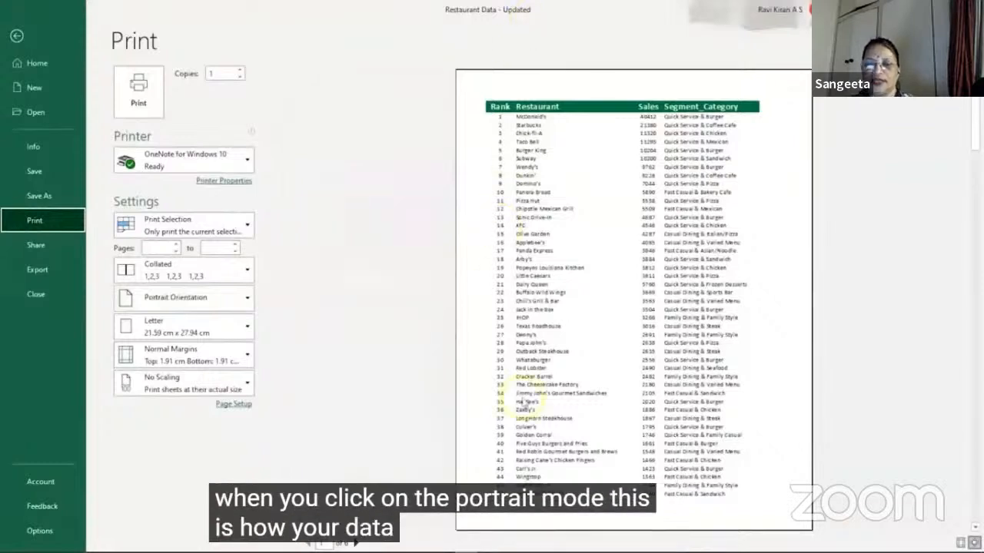
left_click(225, 300)
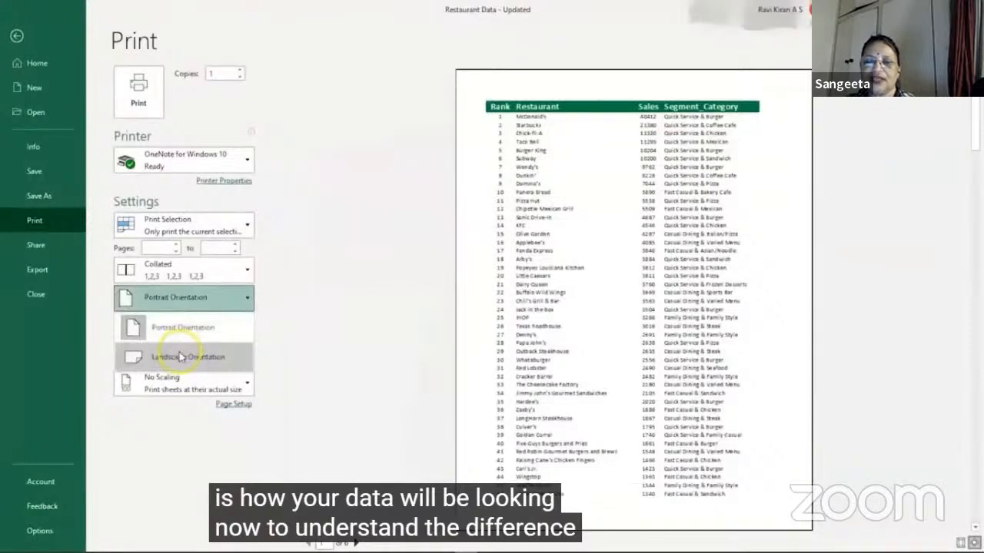
left_click(179, 357)
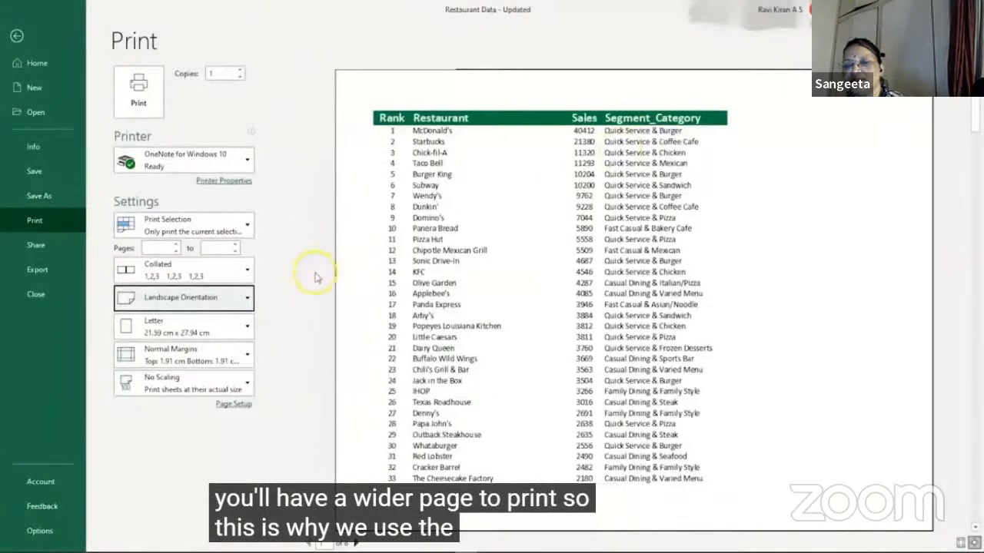
left_click(244, 298)
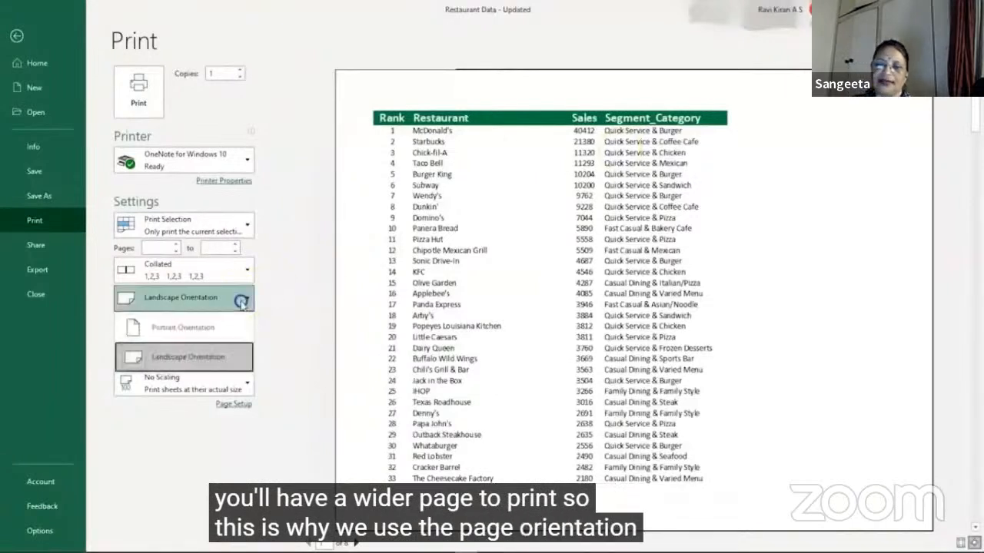
left_click(218, 337)
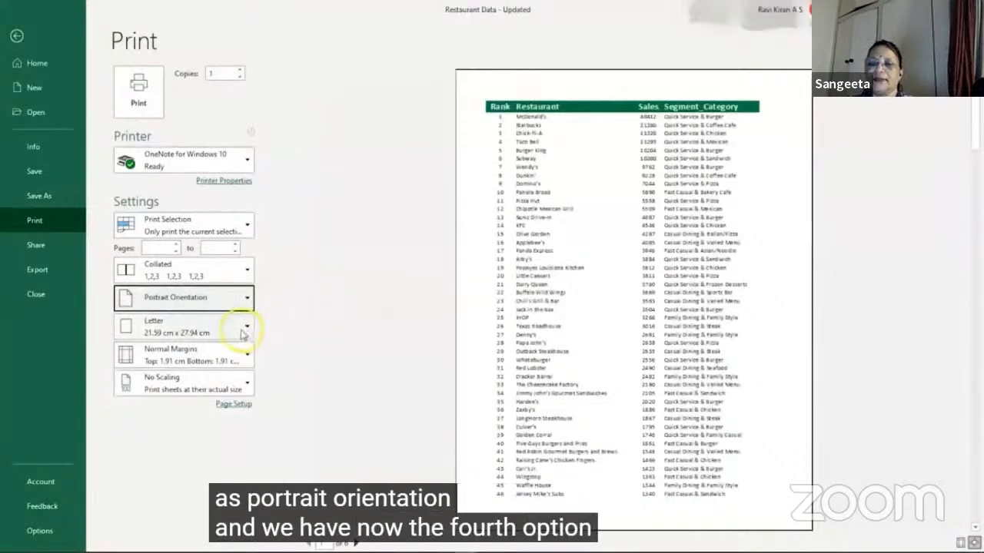
Step: Examine the available paper sizes in the print settings and in Page Setup, and close Page Setup without changes
left_click(243, 332)
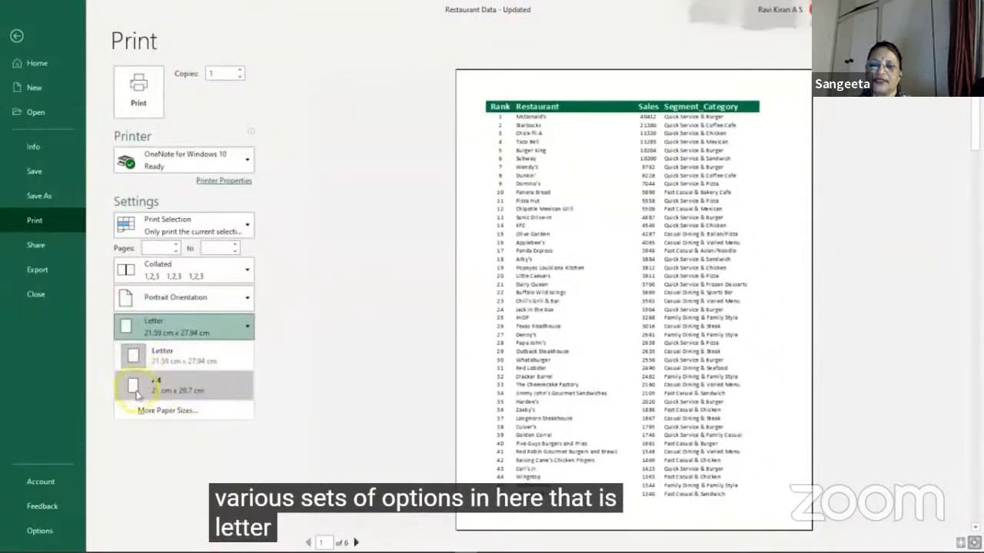
left_click(156, 414)
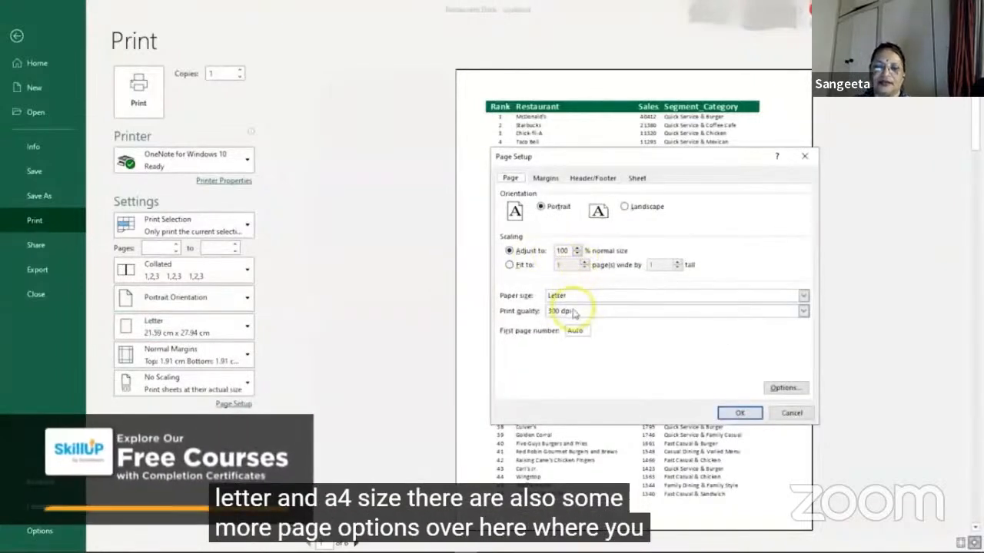
left_click(802, 296)
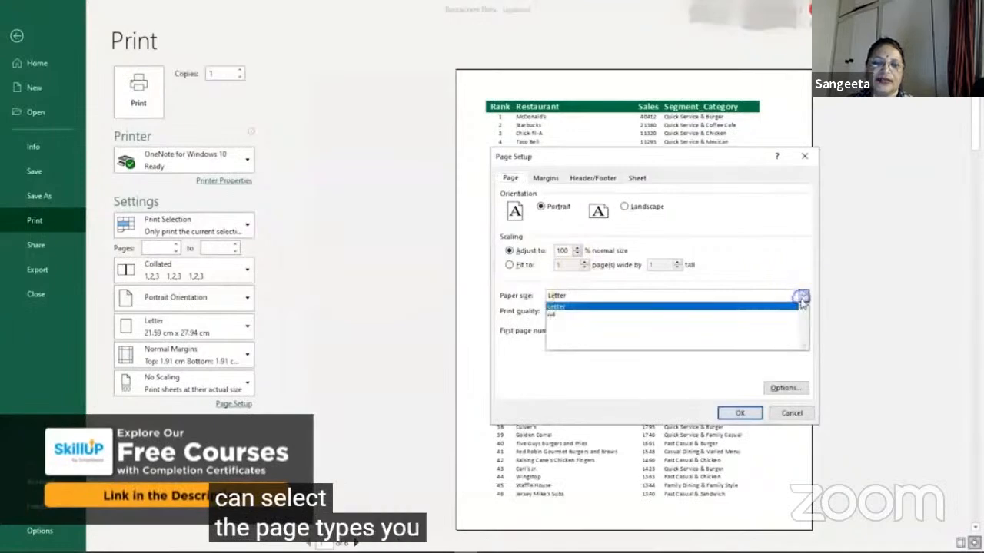
left_click(553, 374)
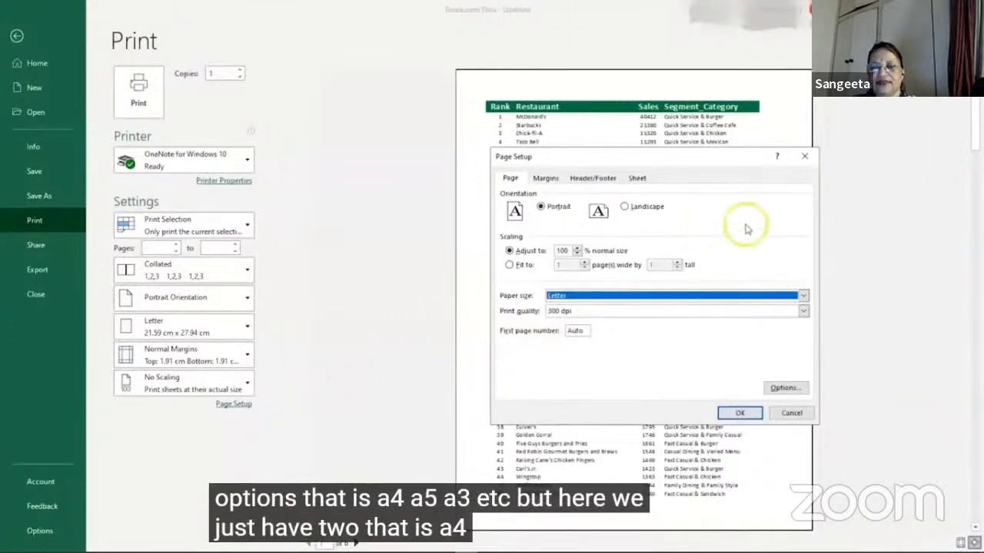
left_click(805, 156)
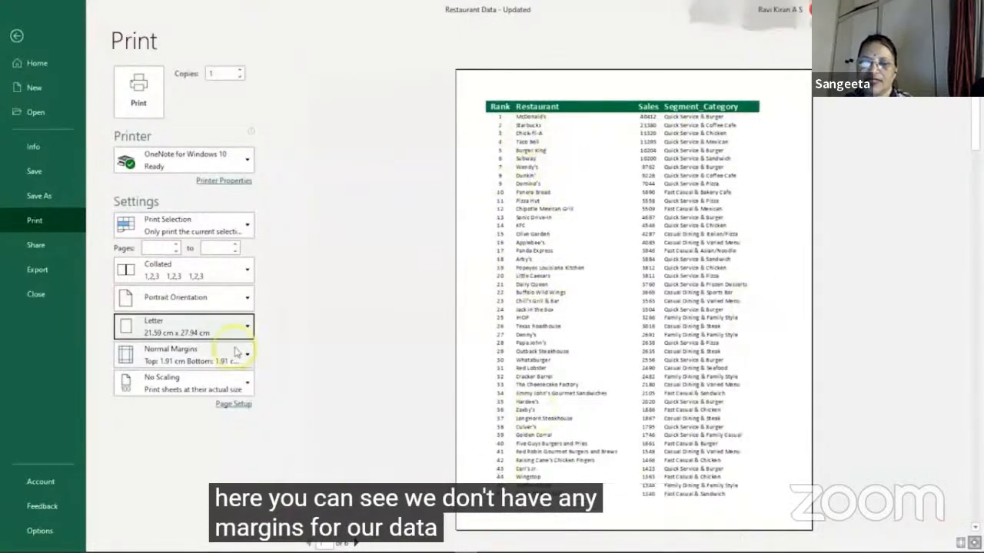
Step: Try the Last Custom Setting, Wide and Narrow margin presets on the print preview, and restore Normal margins
left_click(218, 368)
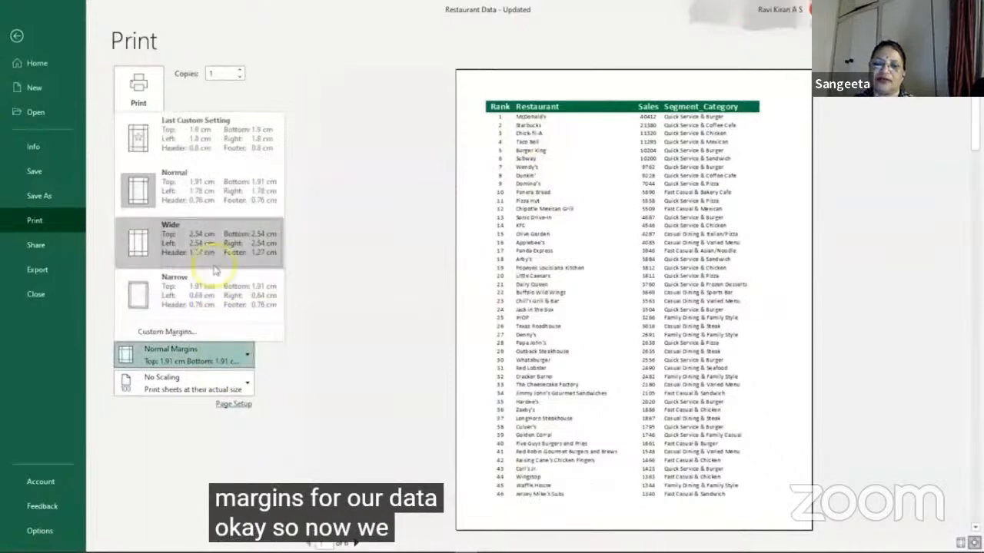
left_click(203, 151)
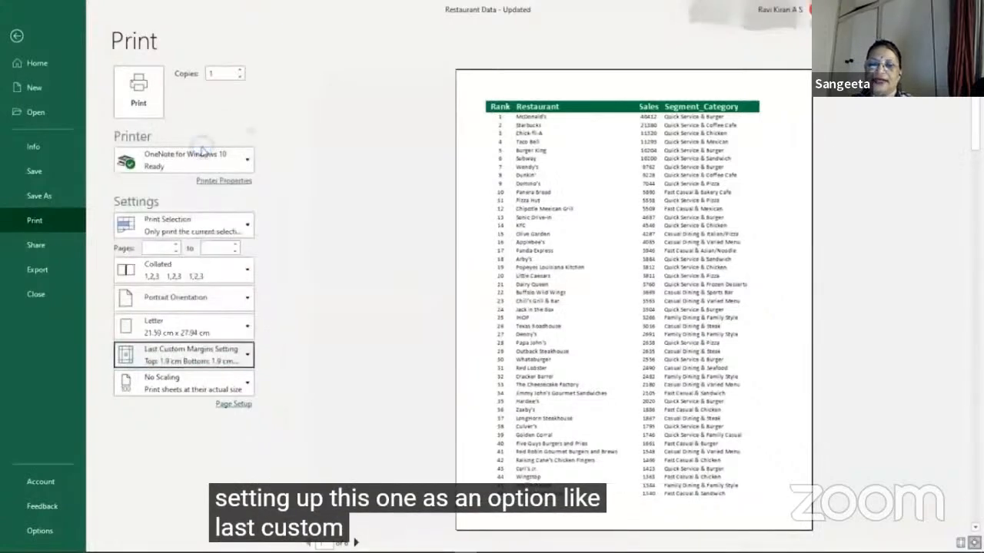
left_click(173, 355)
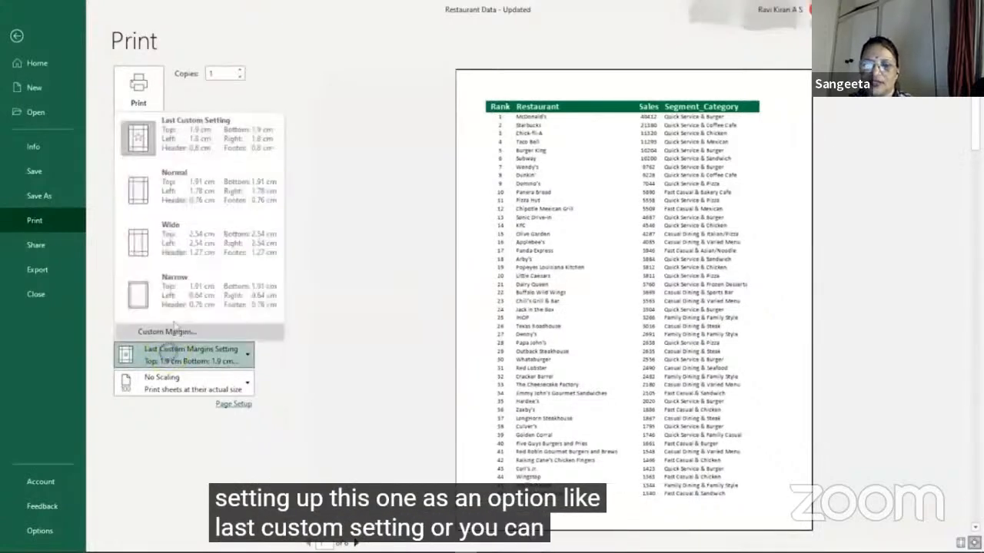
left_click(180, 242)
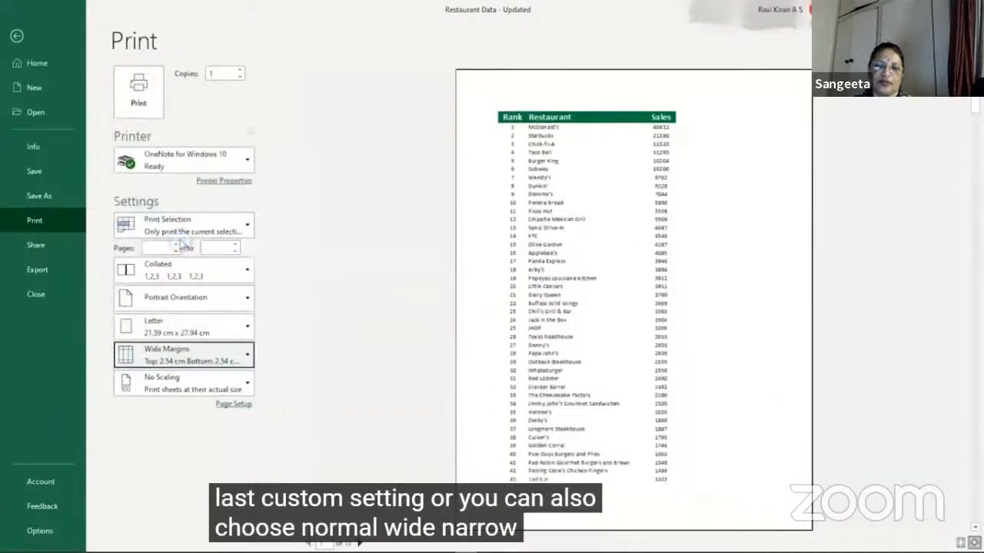
left_click(188, 352)
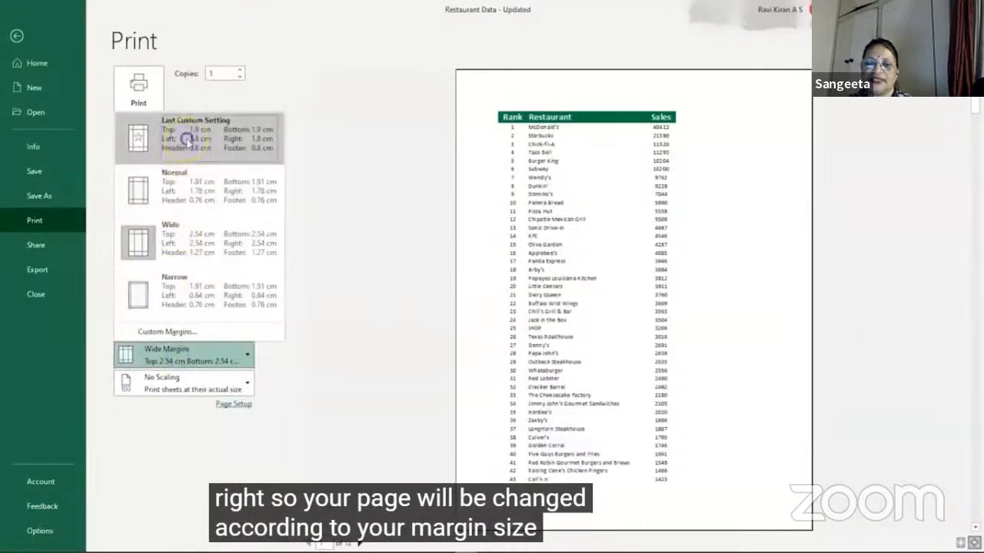
left_click(187, 139)
left_click(168, 352)
left_click(187, 289)
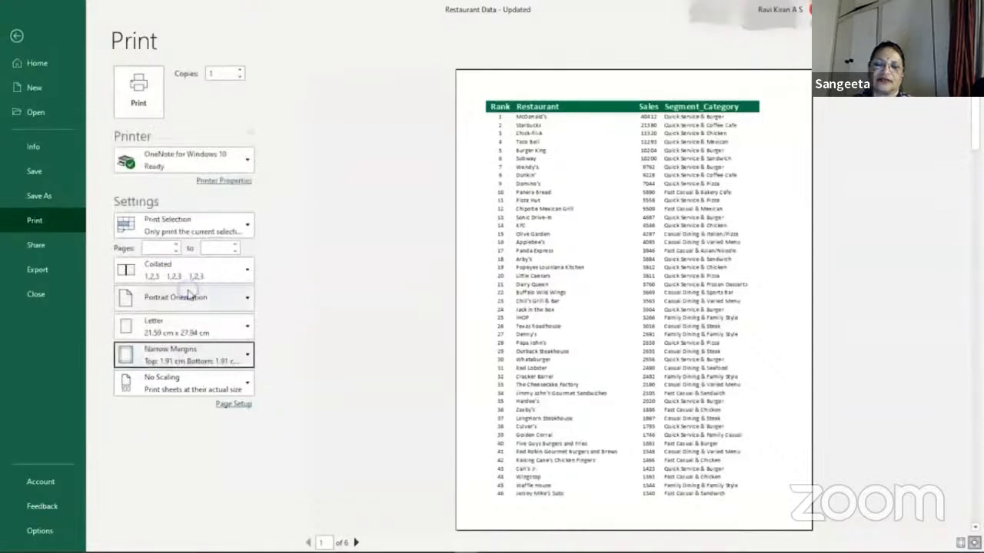
left_click(169, 350)
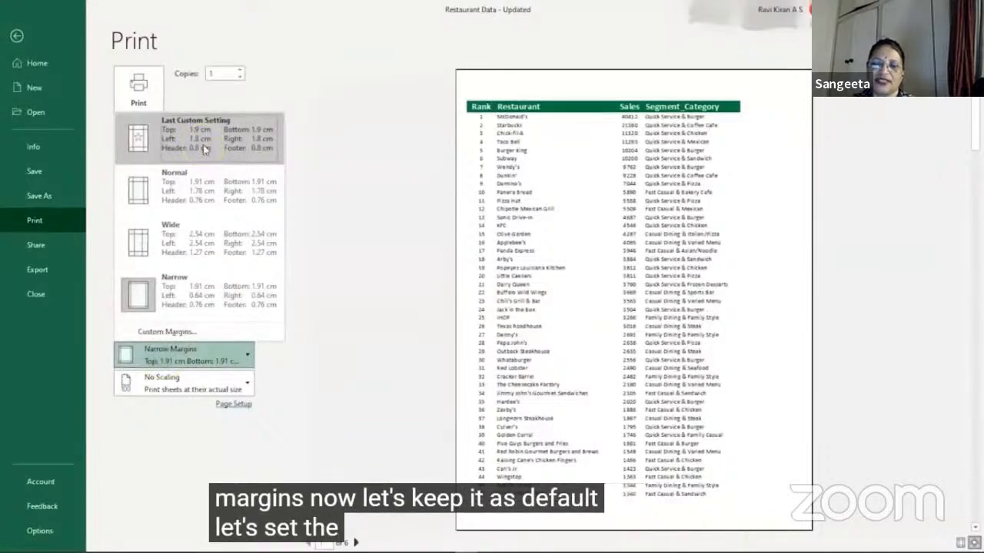
left_click(187, 185)
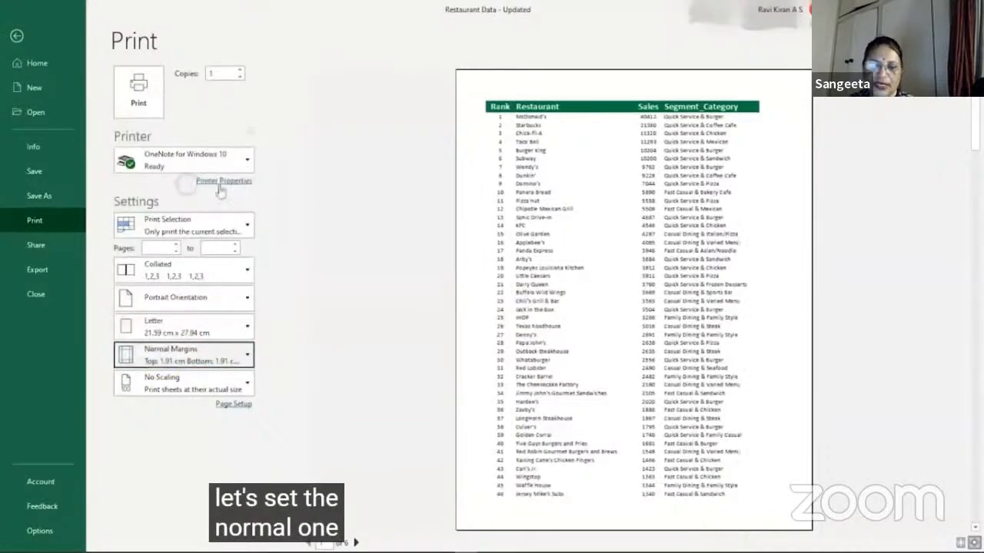
Step: Try the Fit Sheet on One Page scaling on the print preview, and restore No Scaling
left_click(243, 382)
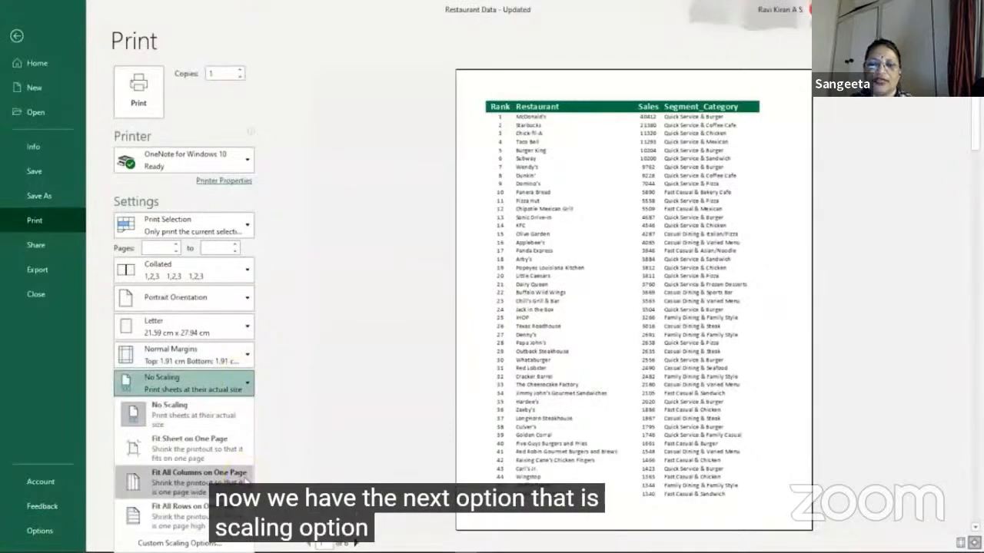
left_click(176, 457)
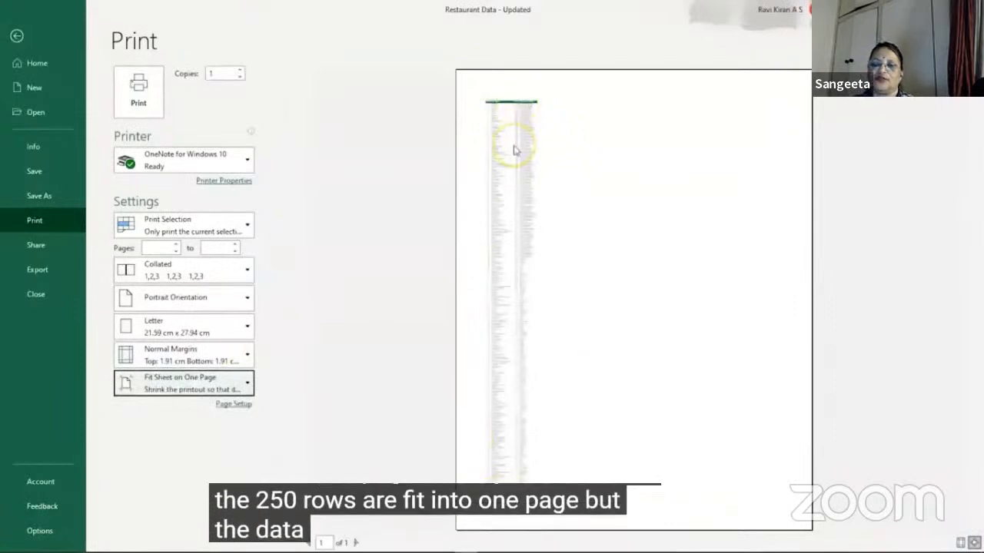
left_click(185, 380)
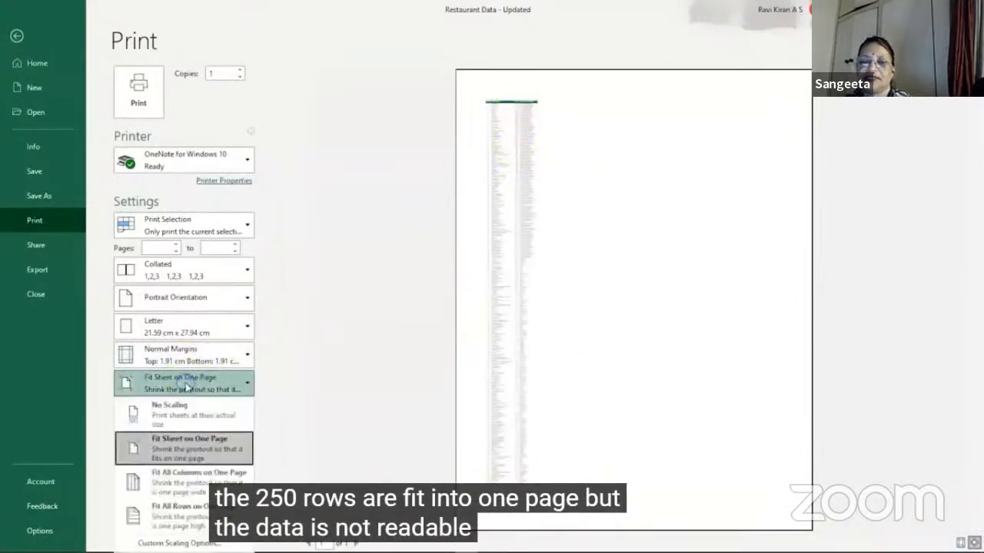
left_click(175, 424)
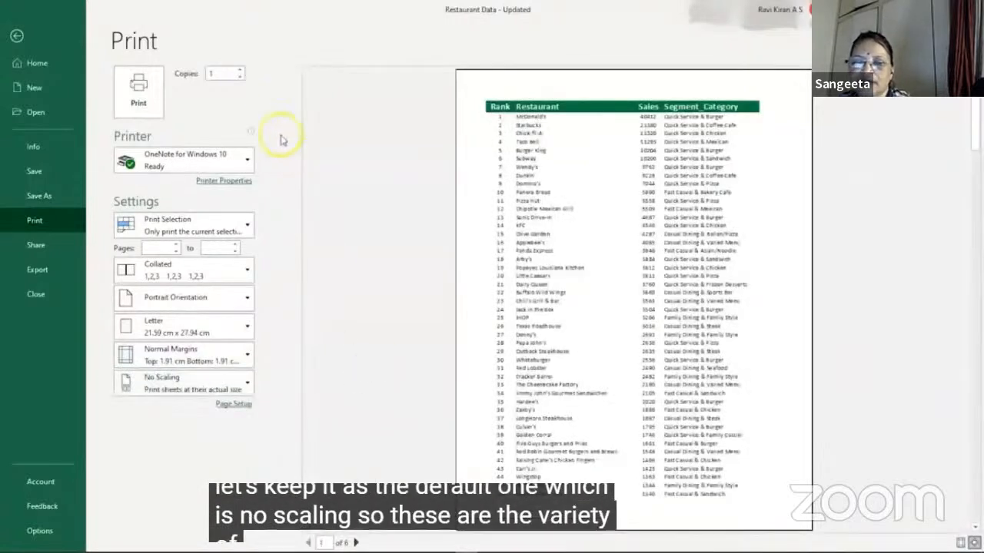
Step: Choose Microsoft Print to PDF as the printer for the selected restaurant table
left_click(246, 160)
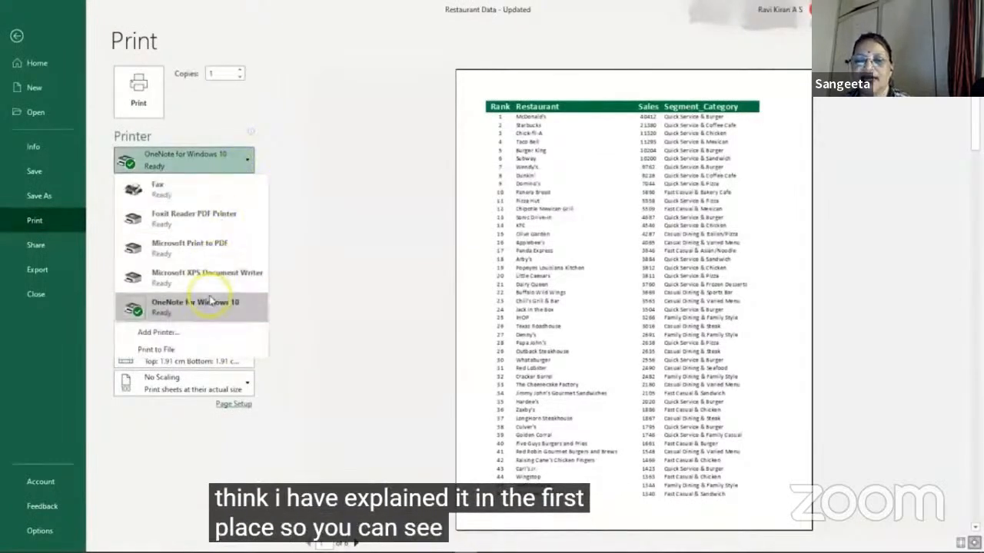
left_click(209, 252)
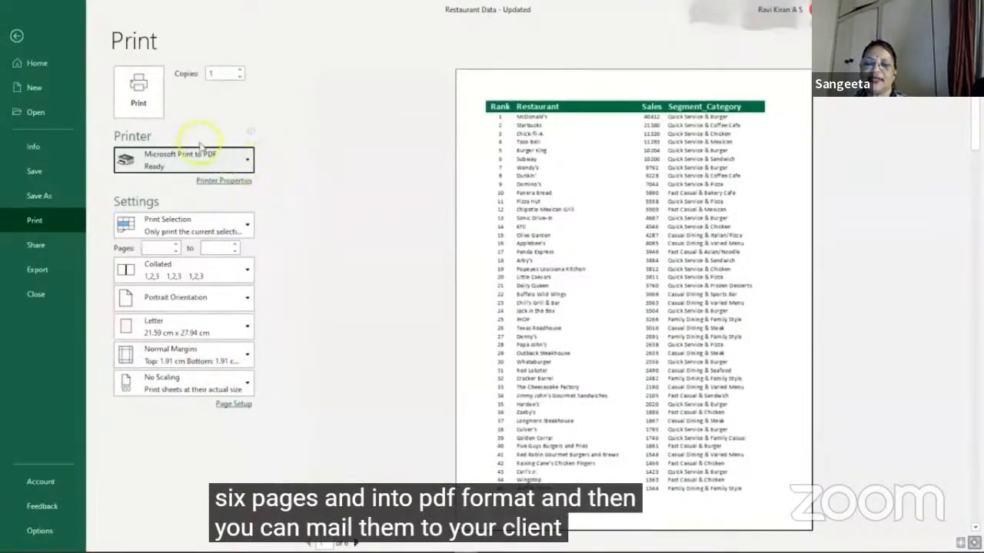
left_click(240, 70)
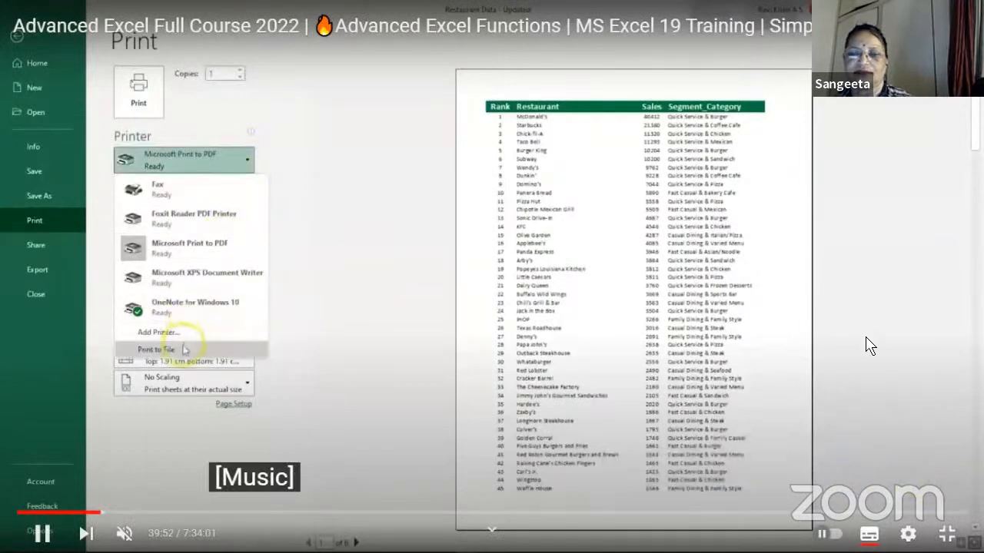
left_click(866, 339)
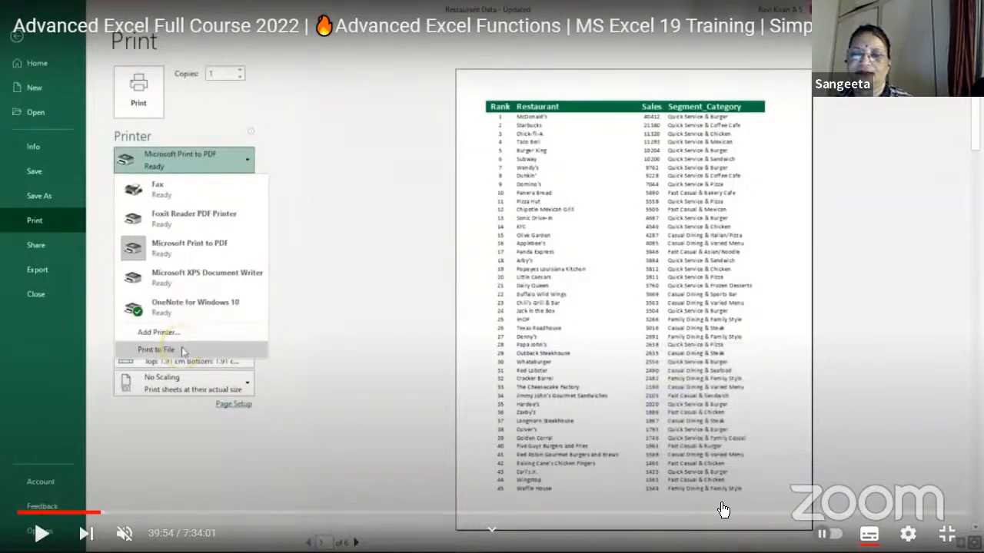
left_click(666, 475)
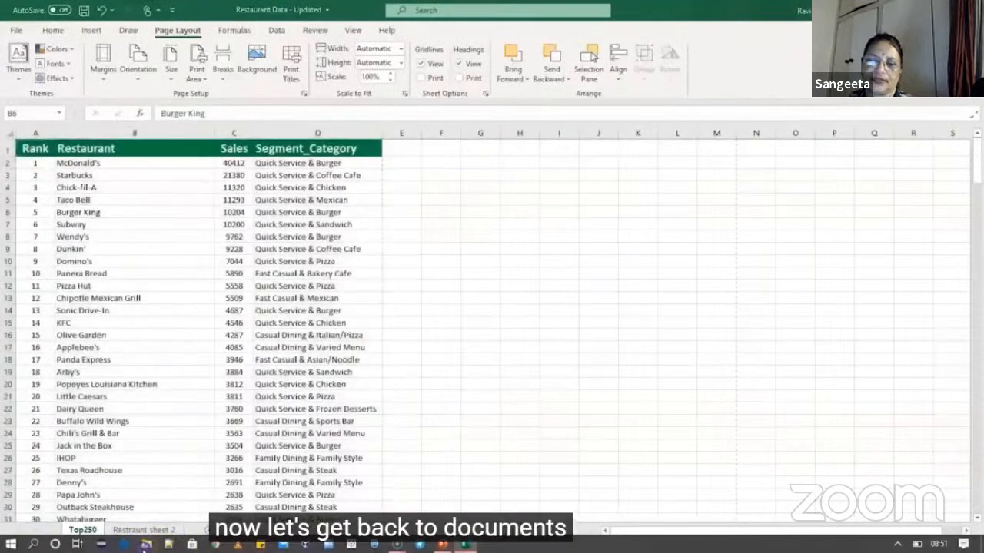
Step: Switch to File Explorer, open the Restaurant Data - PDF file from the Documents folder, and check its pages
left_click(146, 544)
double_click(438, 88)
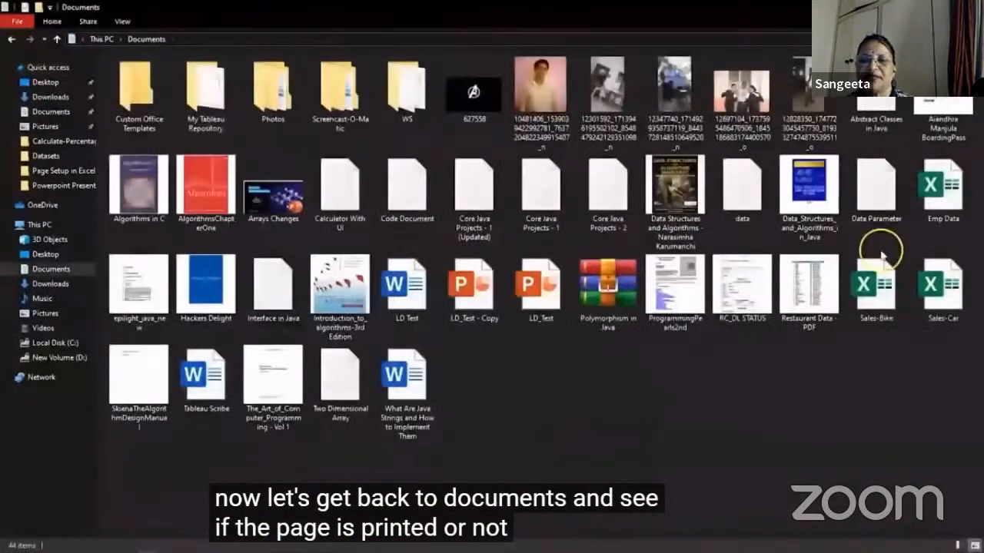
left_click(804, 292)
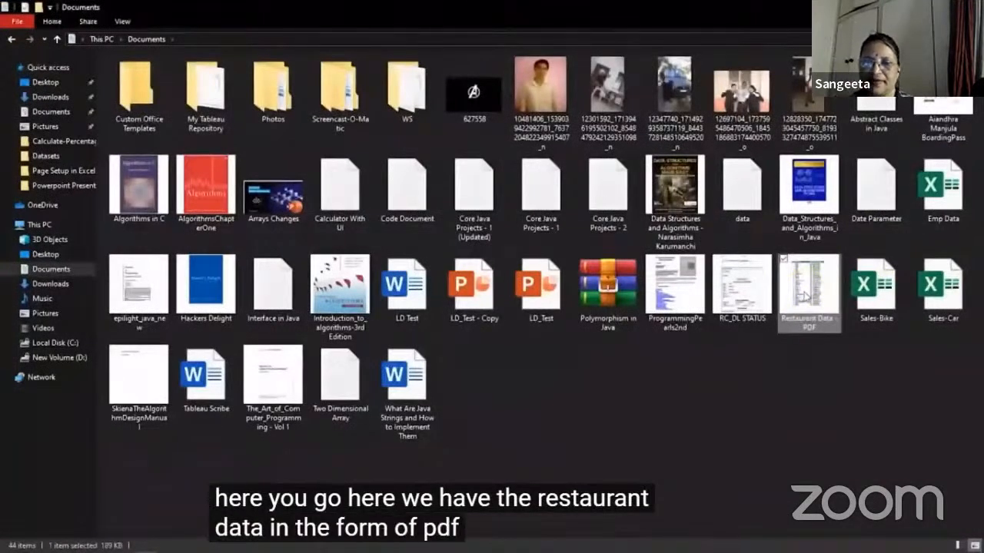
double_click(804, 292)
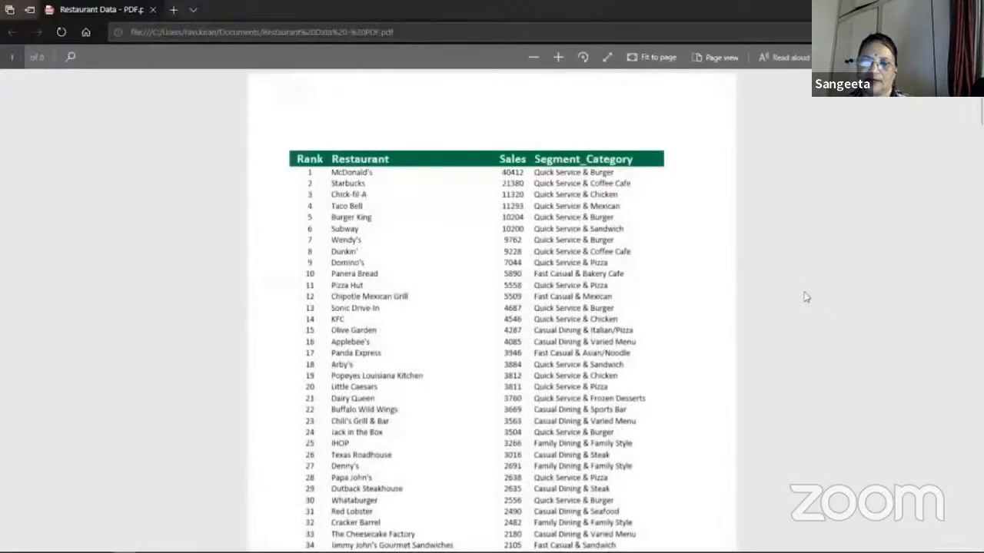
scroll(805, 297, "down", 3)
scroll(805, 297, "down", 5)
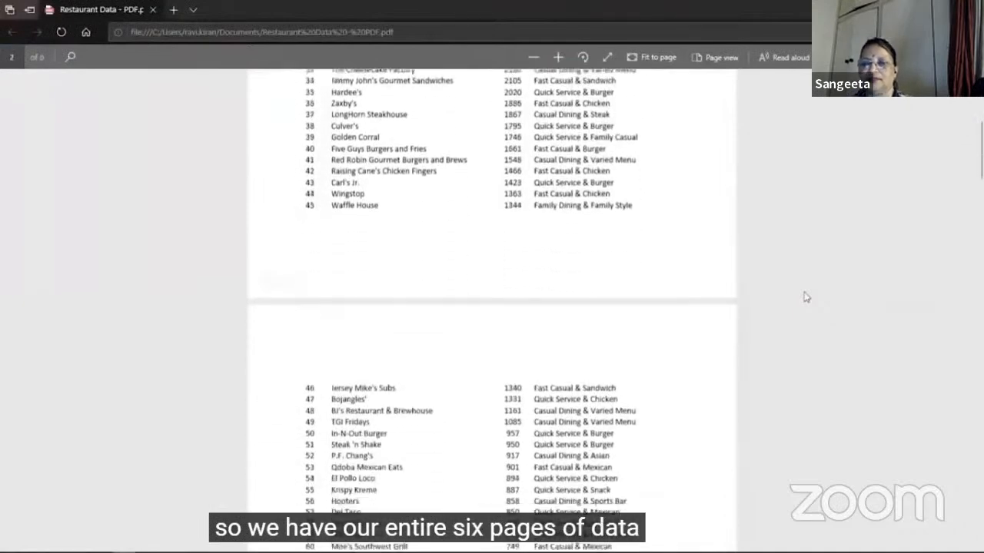
Step: Look through the further pages of the Restaurant Data - PDF file
scroll(805, 296, "down", 6)
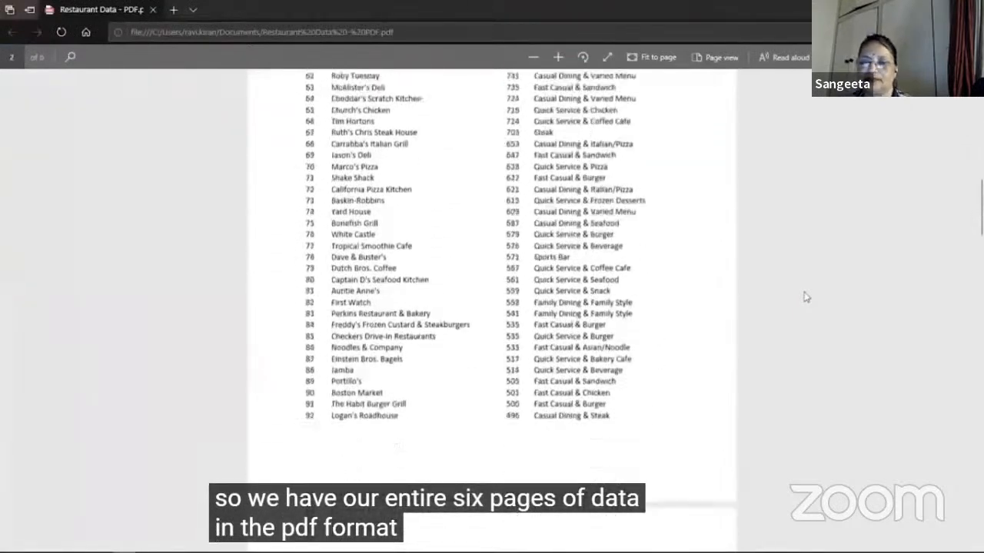
scroll(806, 296, "down", 1)
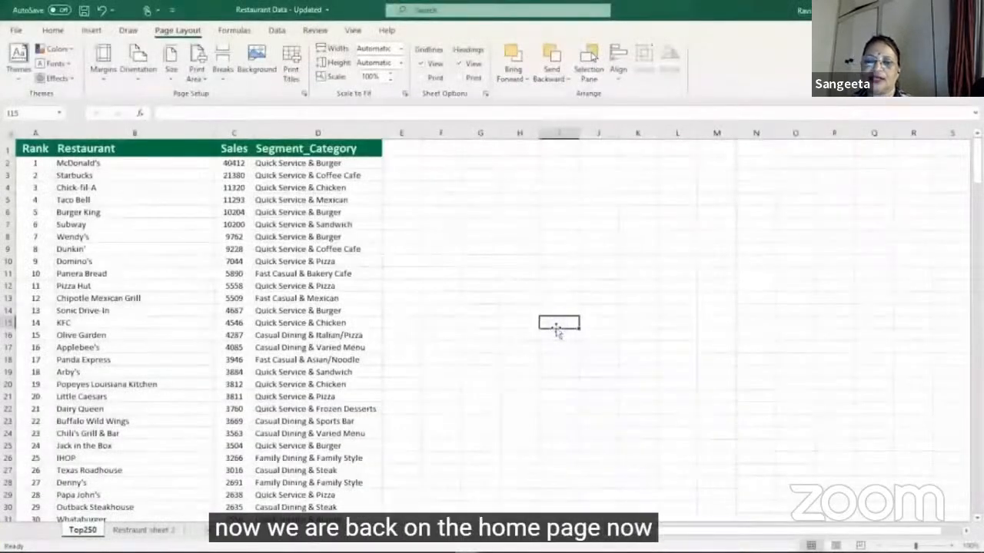
Step: Return to Excel and print the current selection with Microsoft Print to PDF, saving the output as restaurant Data - PDF 2 in Documents
key("ctrl+p")
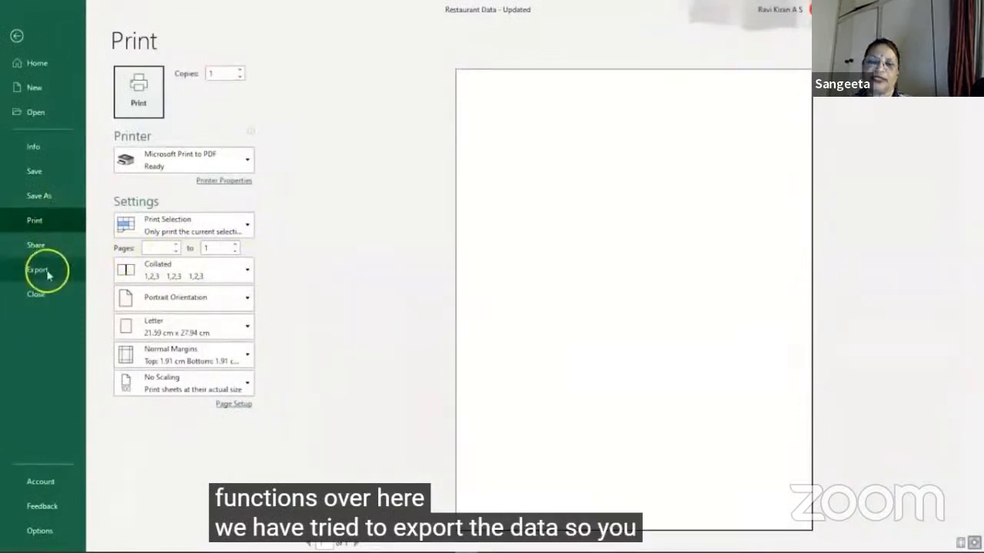
left_click(142, 100)
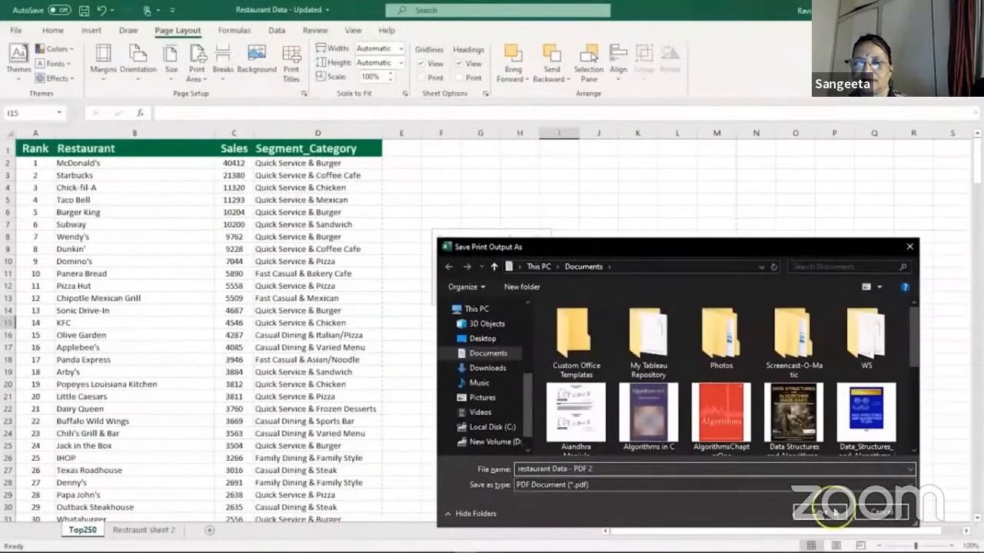
left_click(803, 516)
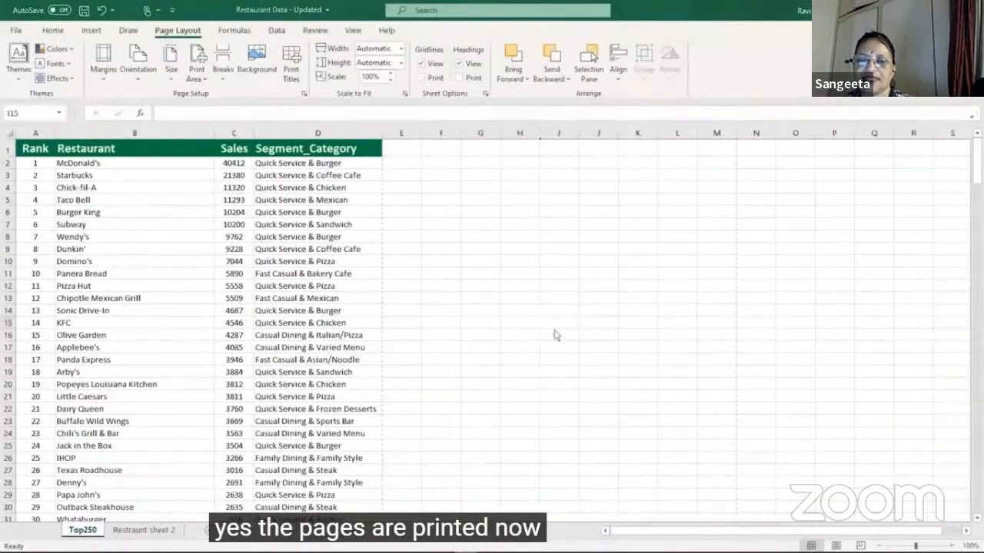
Step: Switch to File Explorer and open the recent file restaurant Data - PDF 2 to check it
key("super+e")
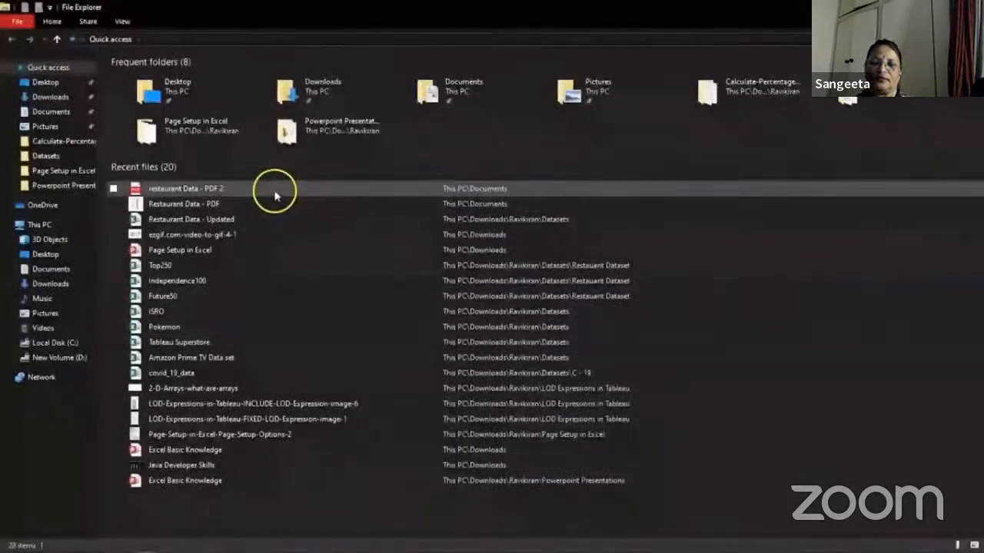
left_click(275, 195)
double_click(274, 195)
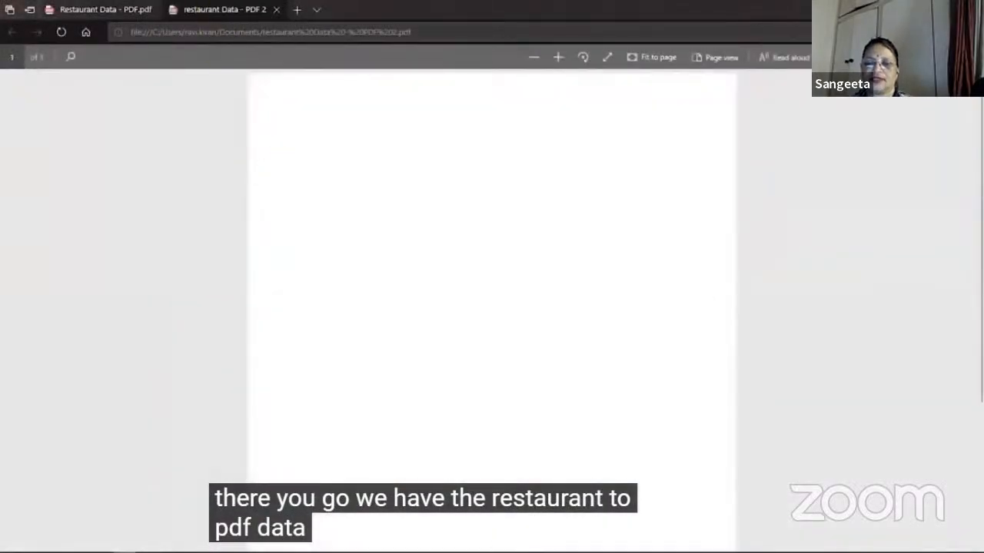
Step: Close the PDF viewer with all its tabs, choosing to always close all tabs, and switch back to Excel
left_click(971, 9)
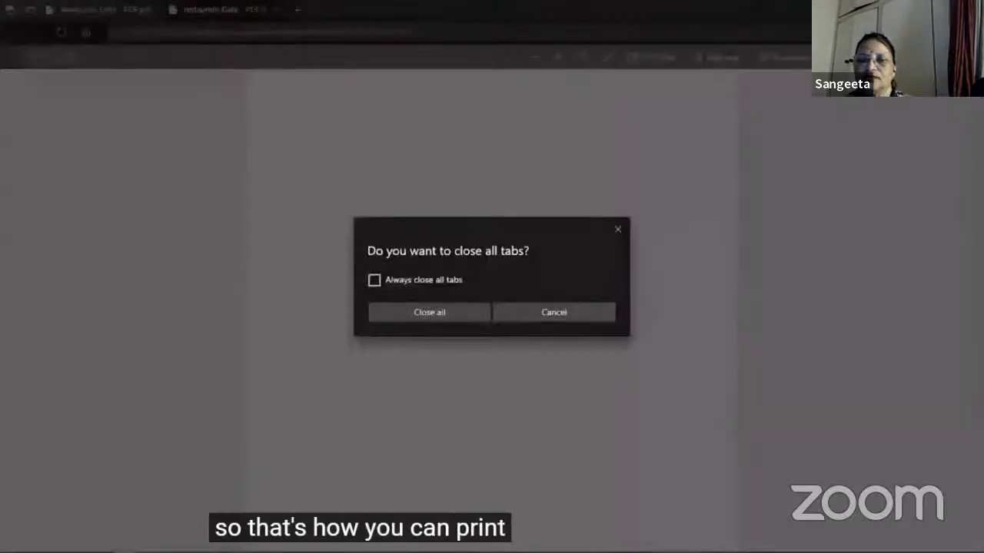
left_click(441, 281)
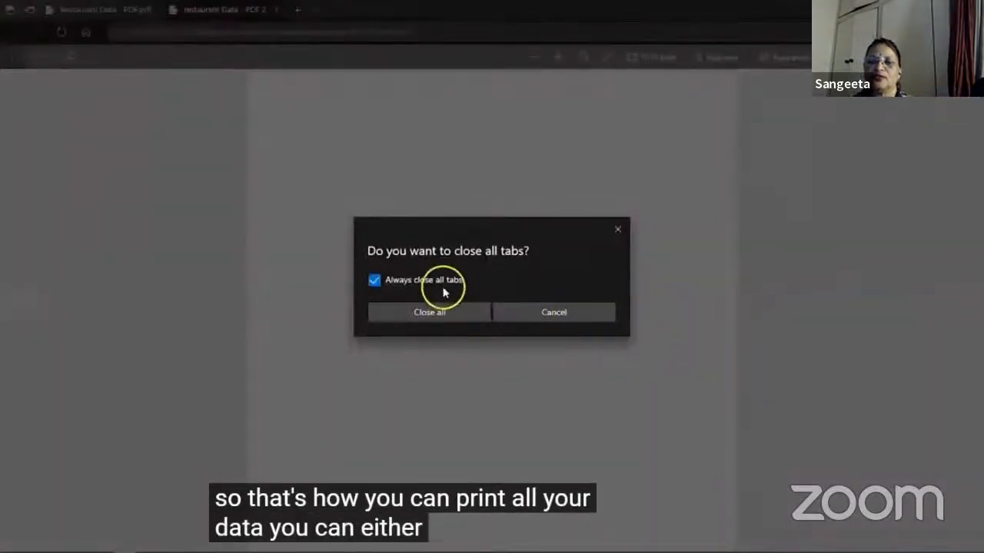
left_click(437, 310)
key("alt+Tab")
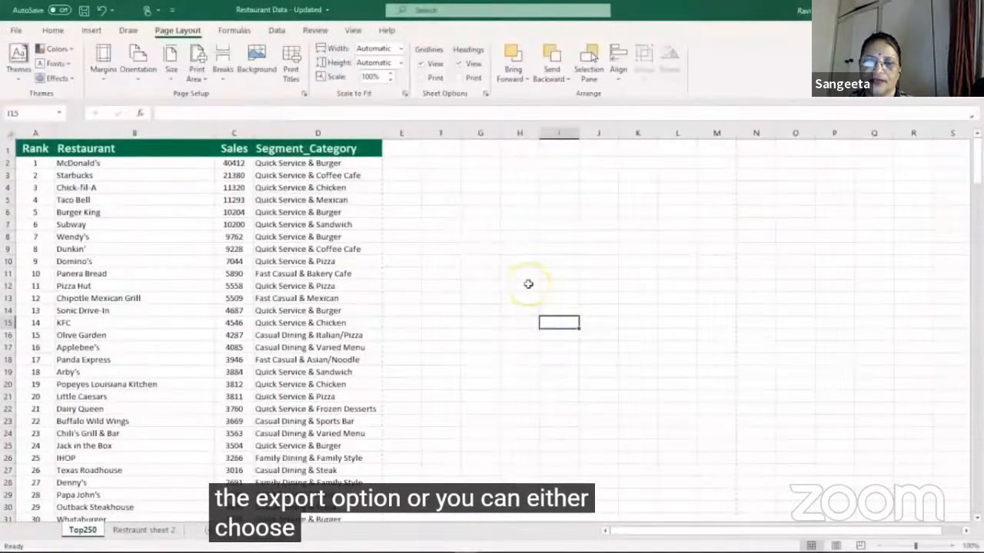
Step: Review the print settings of the workbook and the margin and orientation choices available for the Top250 sheet
key("ctrl+p")
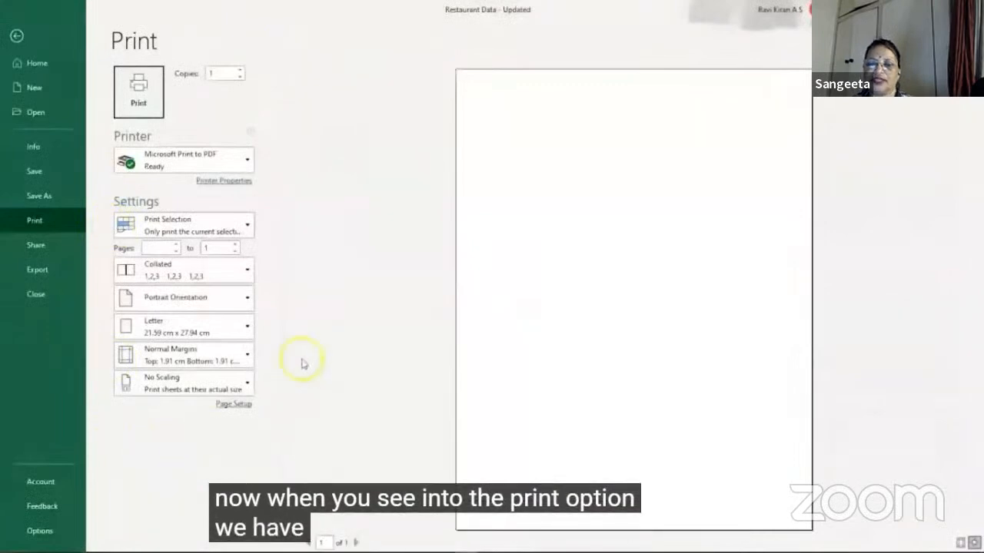
key("Escape")
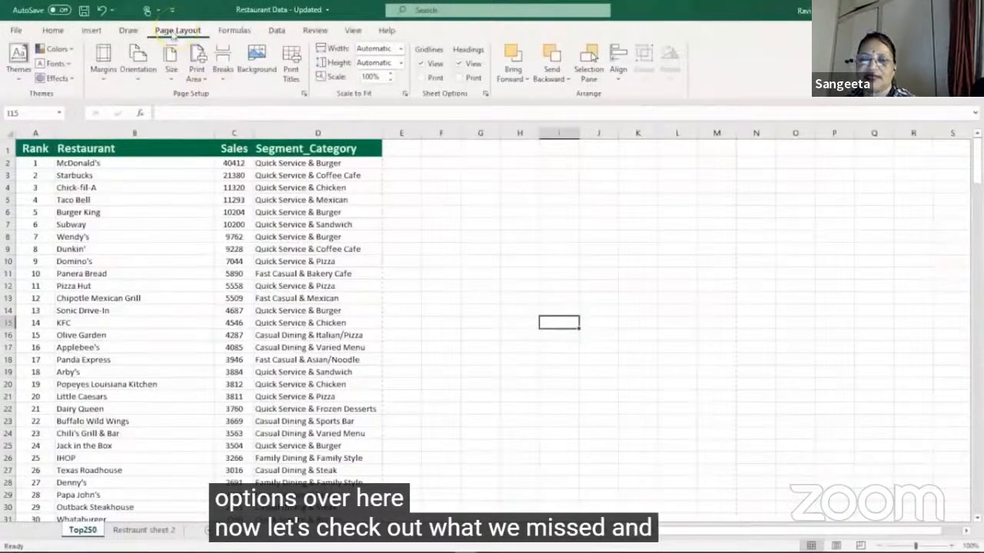
left_click(98, 65)
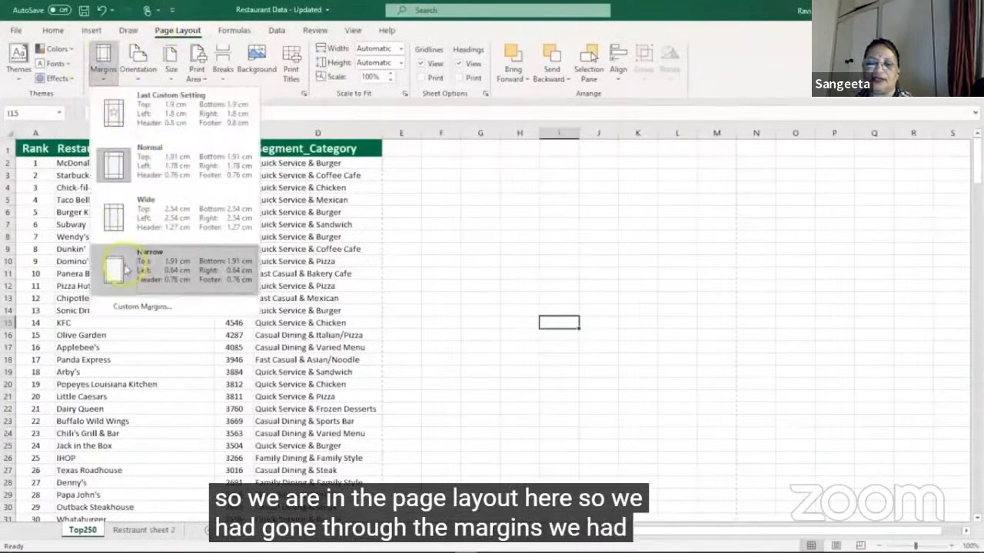
left_click(140, 73)
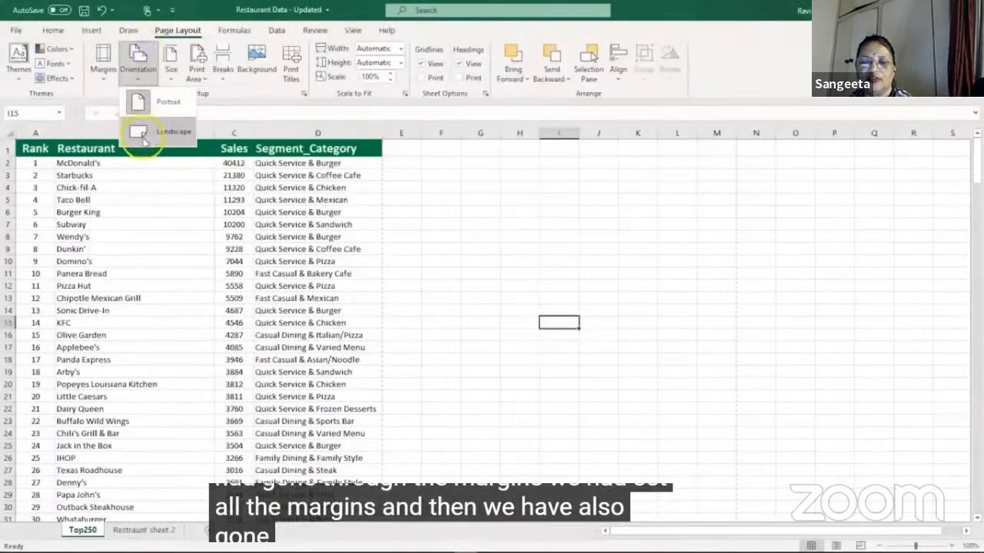
Step: Try the A3 paper size on the Top250 sheet and view the additional paper size settings in Page Setup
left_click(172, 55)
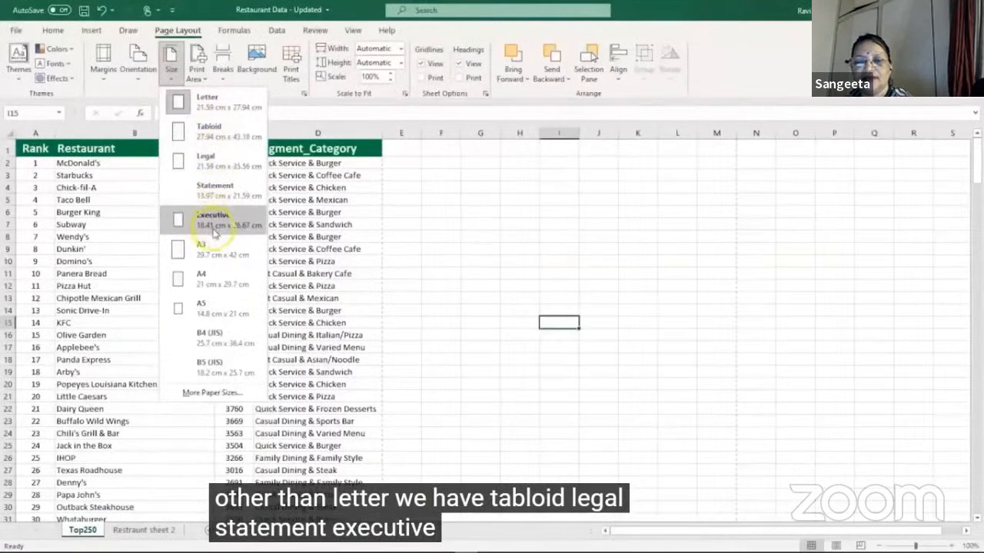
left_click(211, 256)
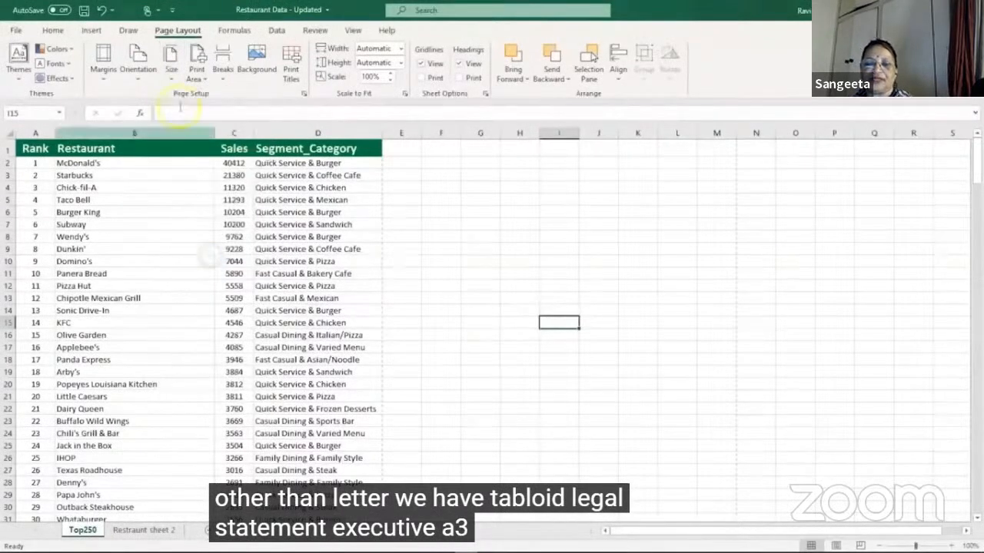
left_click(171, 68)
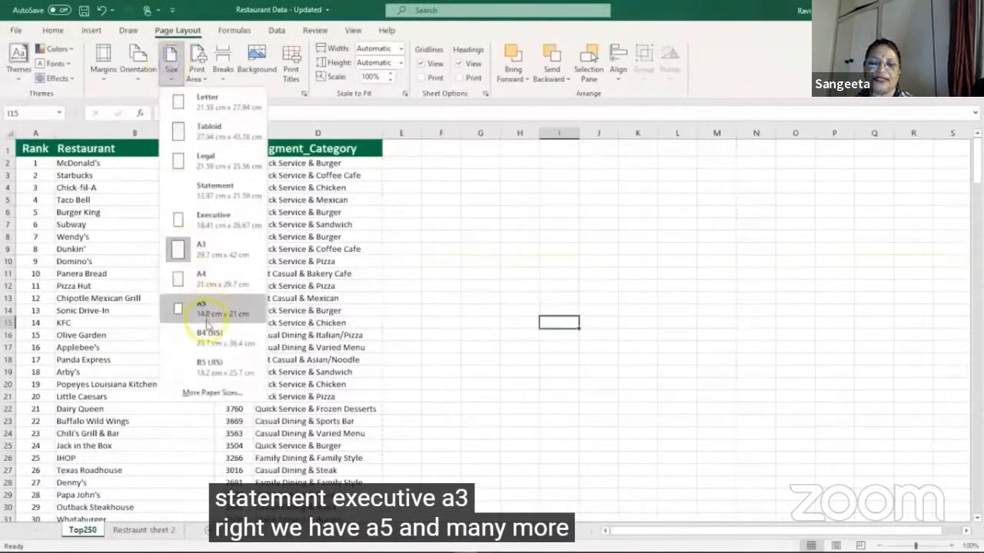
left_click(207, 393)
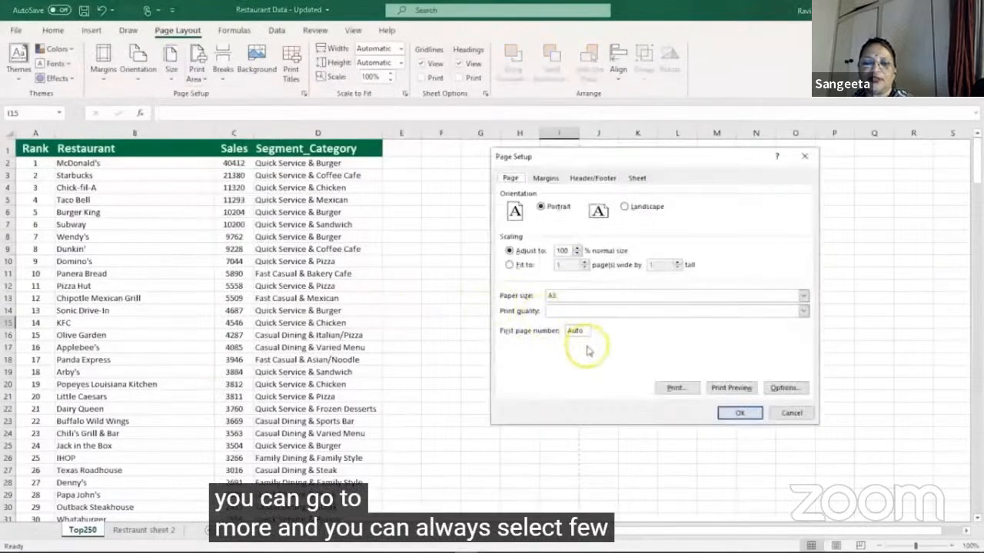
left_click(805, 154)
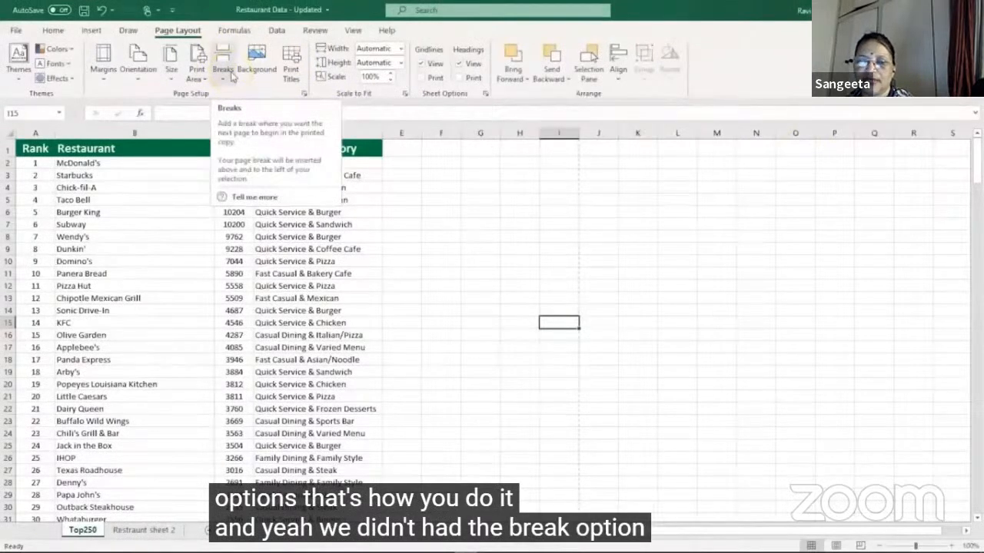
Step: Set the paper size to A4 in the print settings and return to the worksheet
key("ctrl+p")
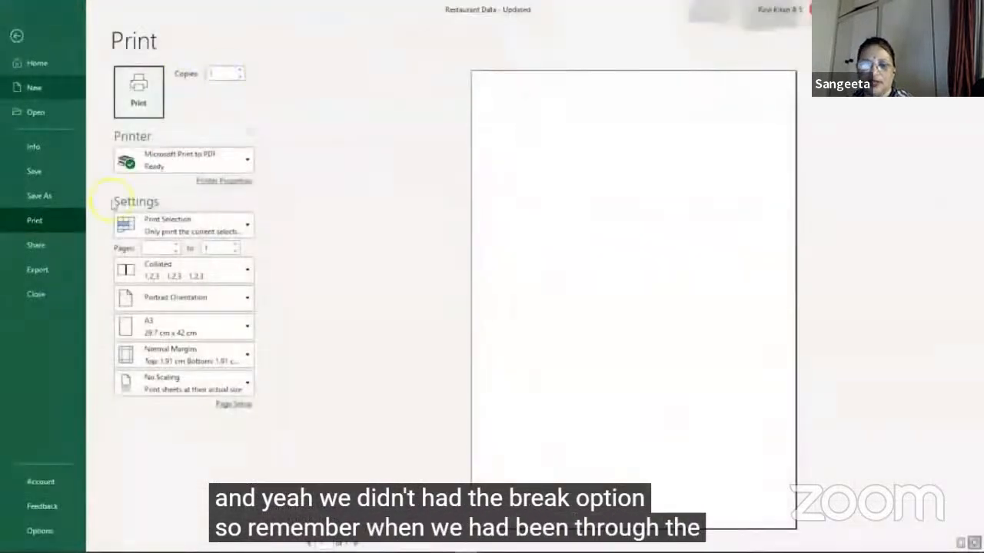
left_click(244, 326)
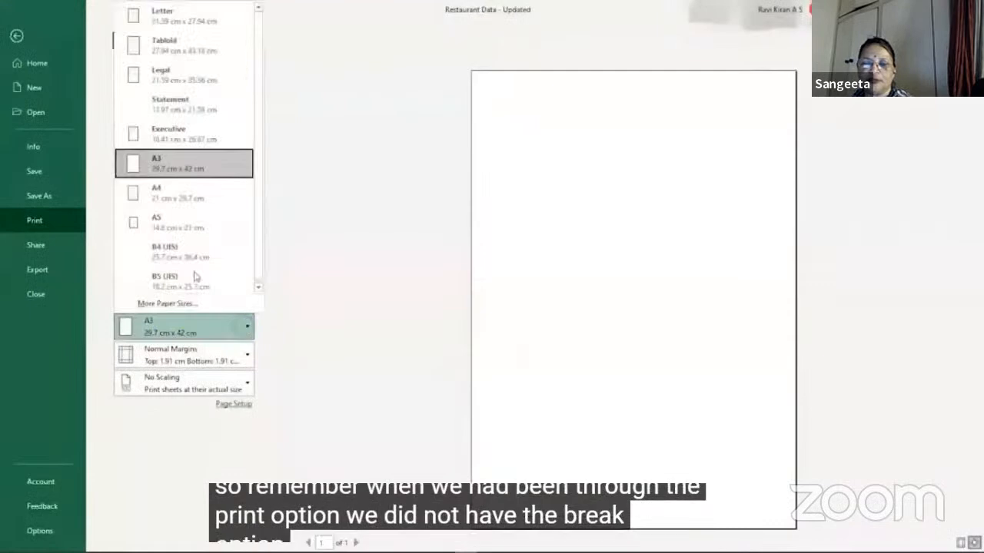
left_click(191, 201)
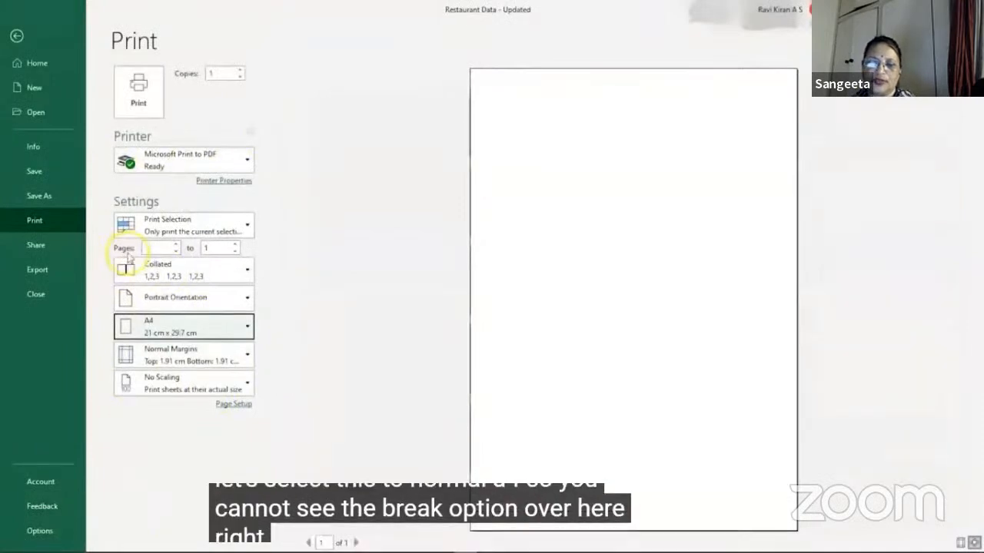
key("Escape")
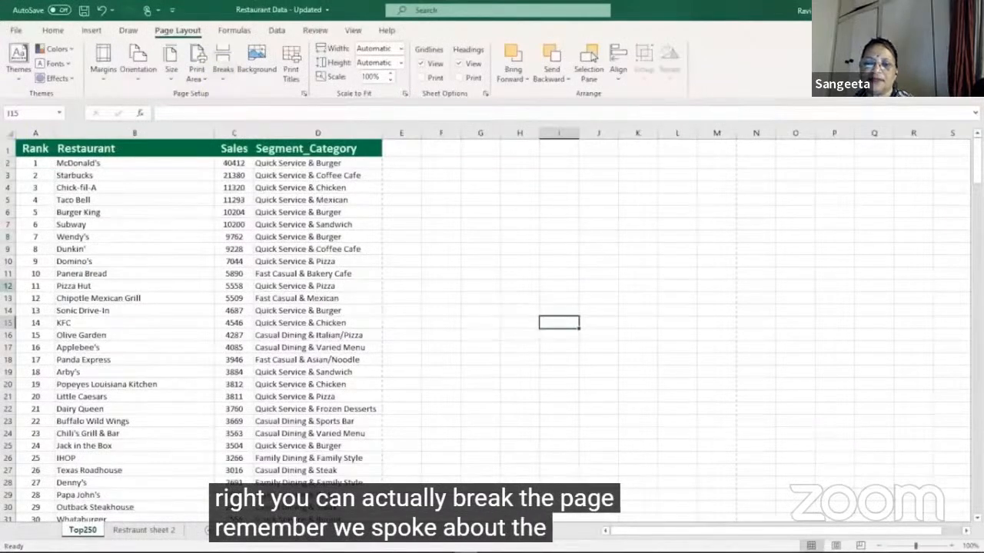
Step: Insert a page break above cell A12, so that the header and the top 10 restaurants end the first page
left_click(9, 274)
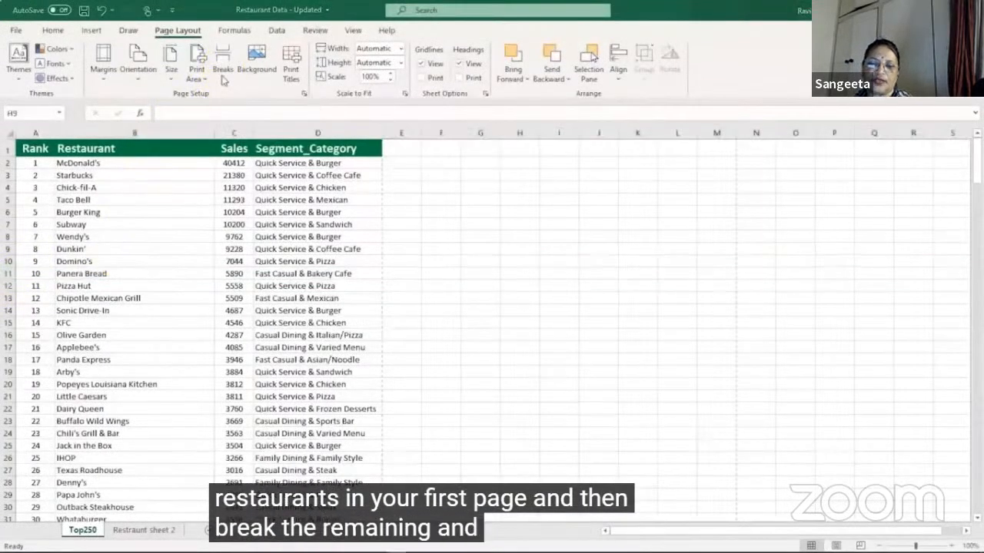
left_click(34, 298)
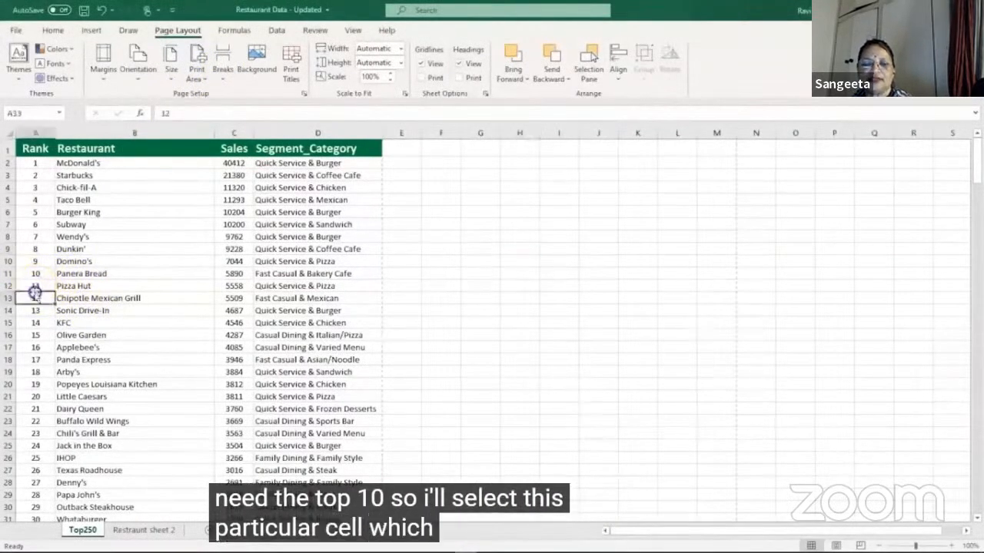
left_click(40, 286)
left_click(223, 71)
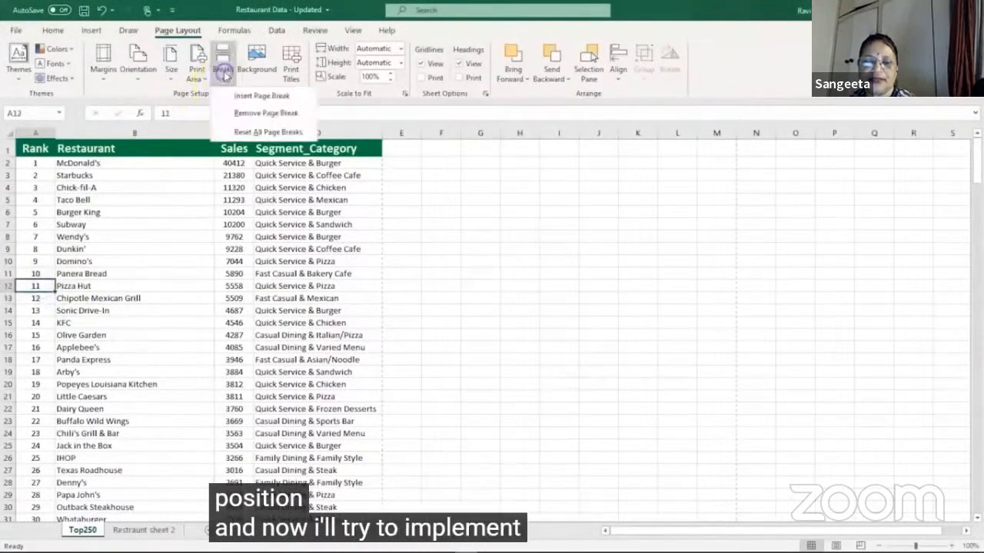
left_click(258, 95)
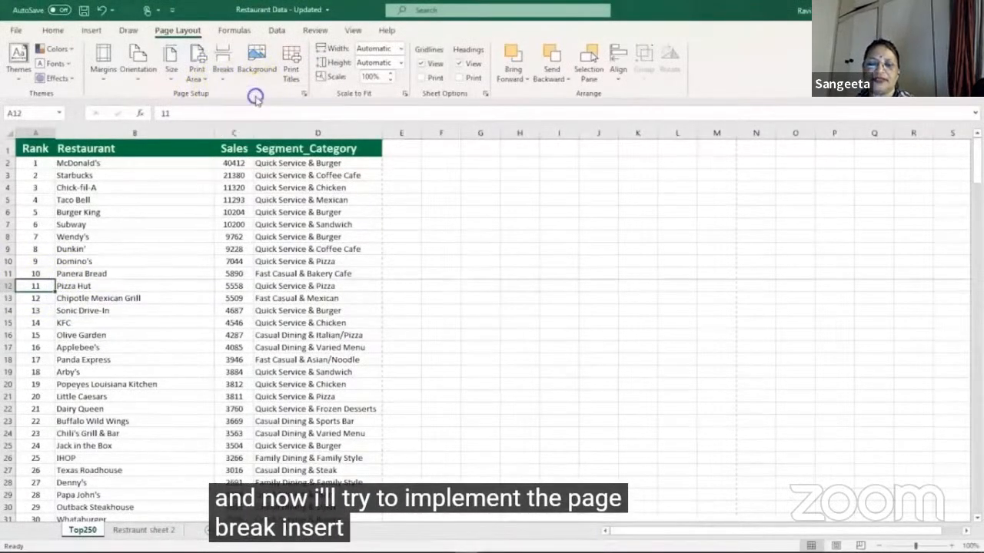
Step: Check the page break in the print preview of the Top250 sheet and return to the worksheet
left_click(516, 371)
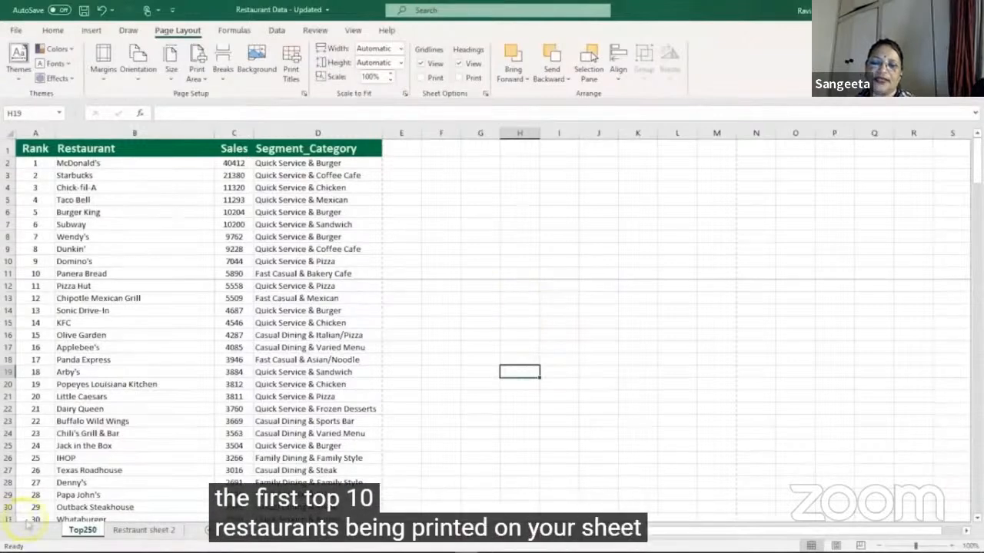
key("ctrl+p")
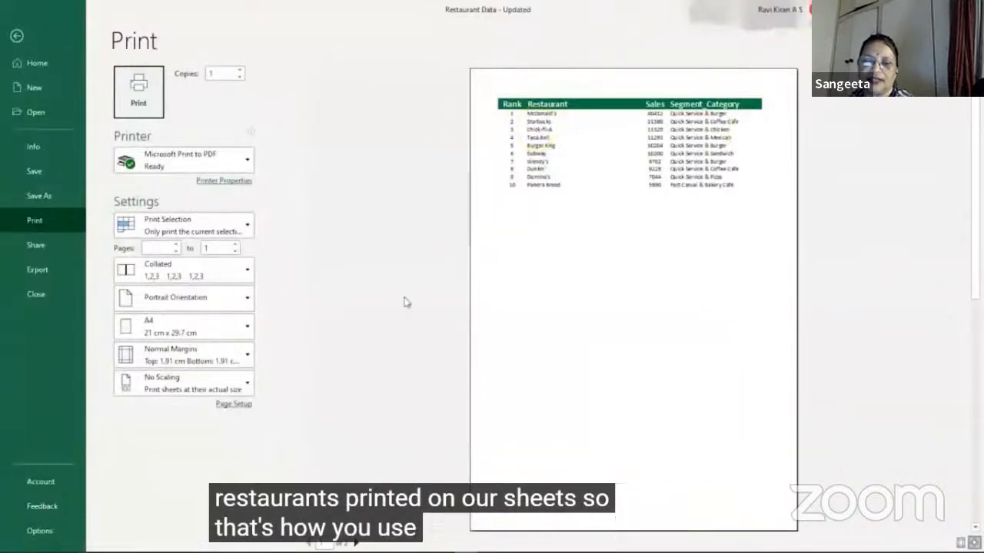
left_click(22, 525)
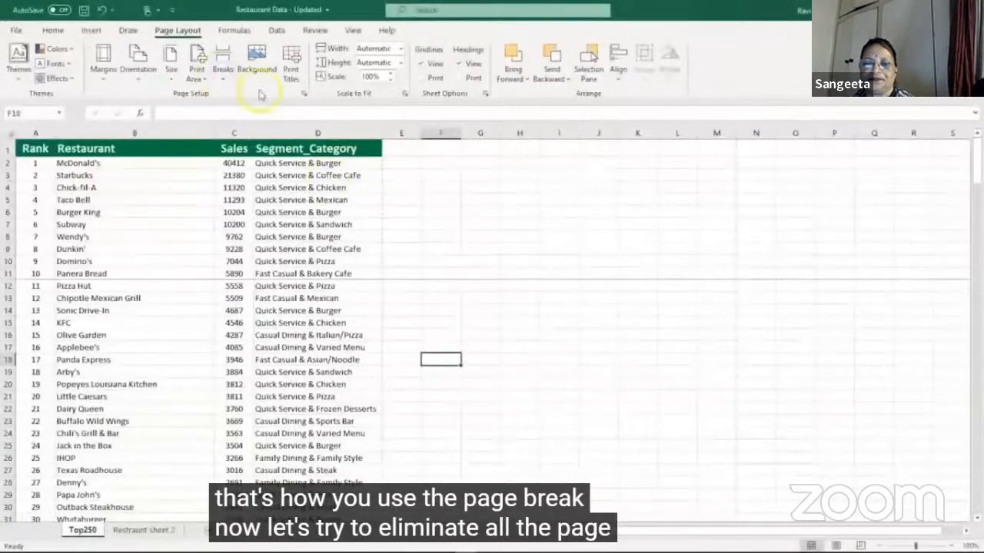
Step: Reset all page breaks on the Top250 sheet
left_click(223, 73)
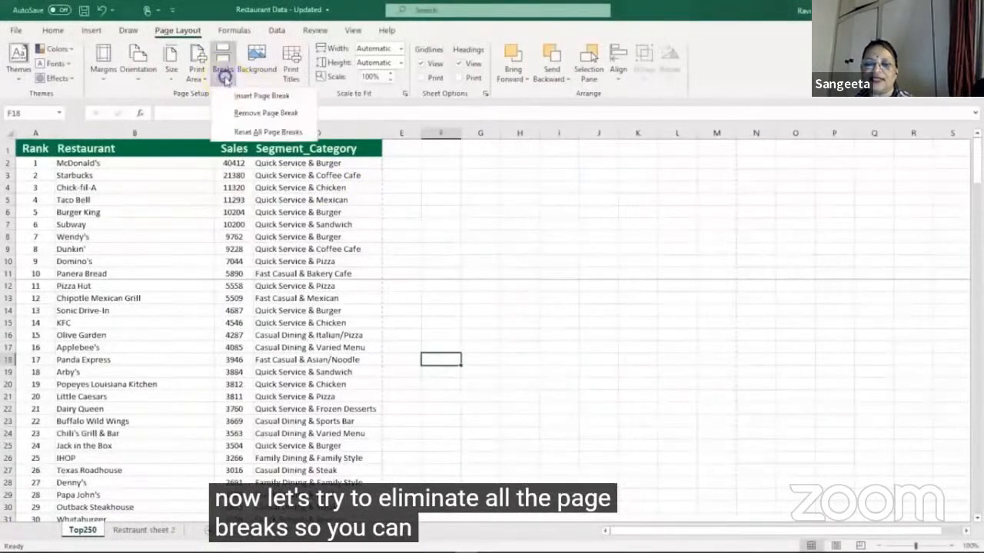
left_click(239, 133)
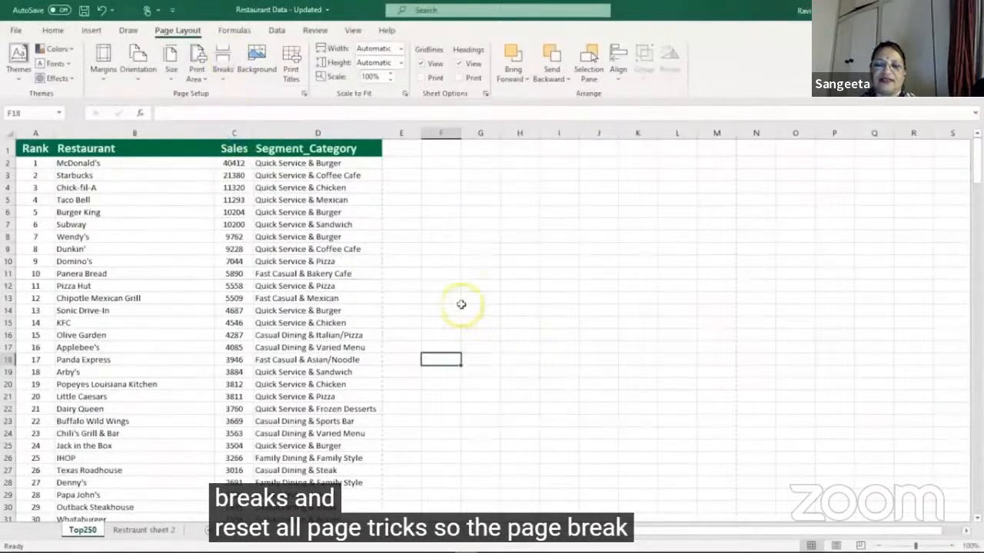
left_click(259, 67)
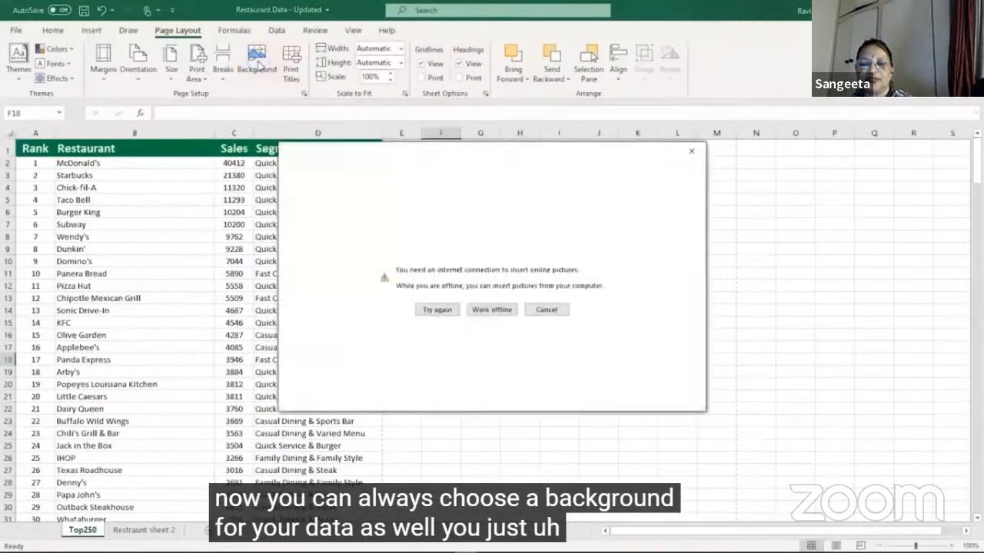
left_click(563, 262)
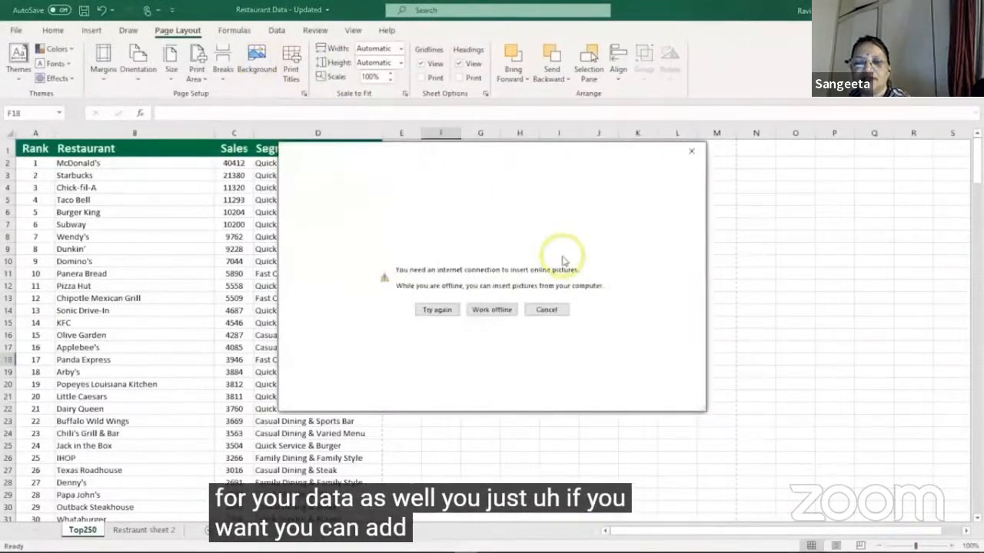
left_click(691, 150)
Step: Insert the dark blue picture from the Downloads folder as the Top250 sheet's background, working offline
left_click(253, 70)
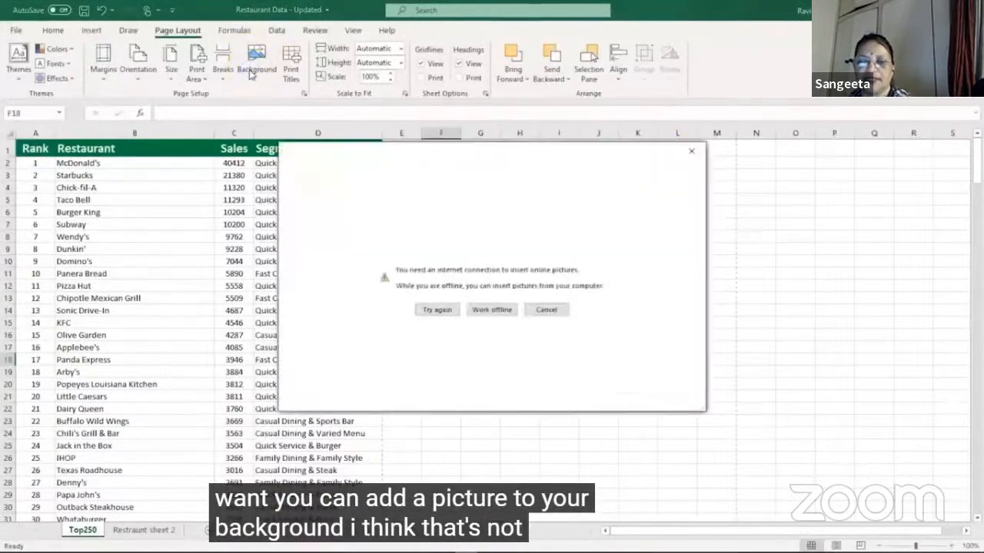
left_click(508, 289)
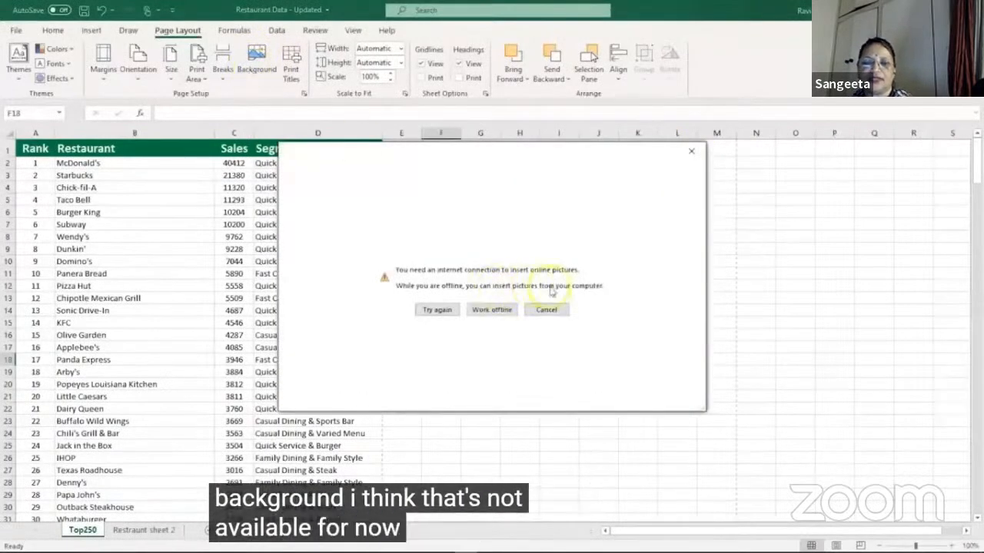
left_click(492, 311)
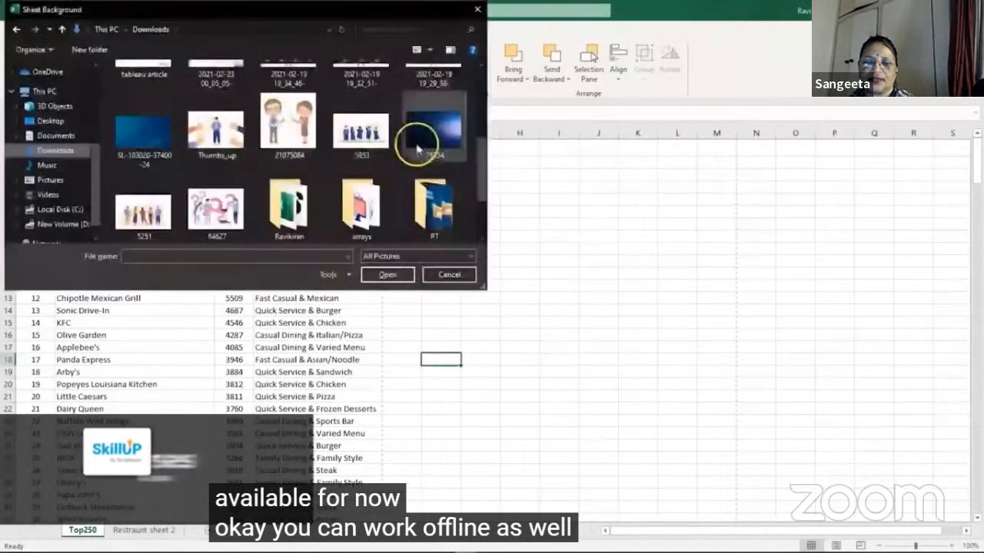
double_click(422, 138)
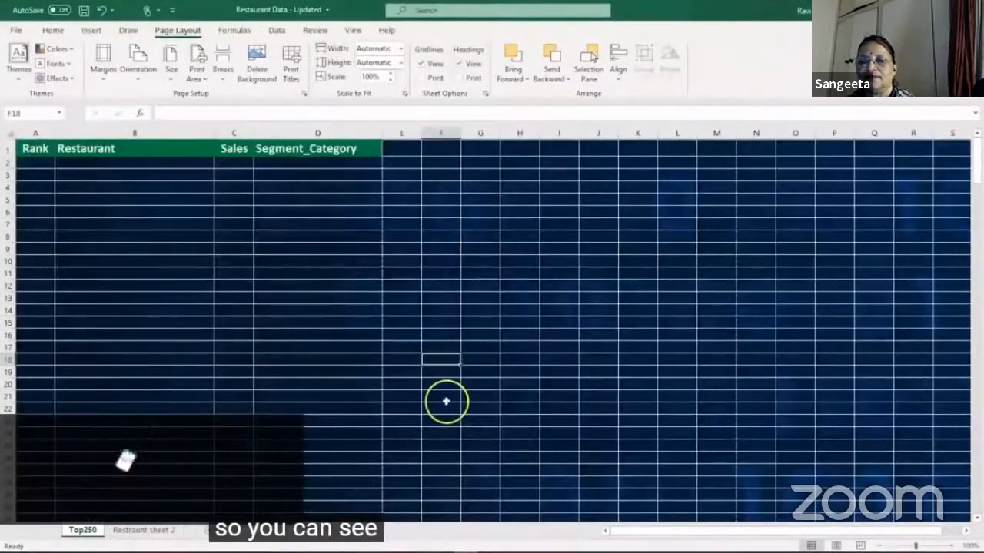
Step: Change the font colour of the entire restaurant table to white so the text stands out against the dark background
left_click(157, 318)
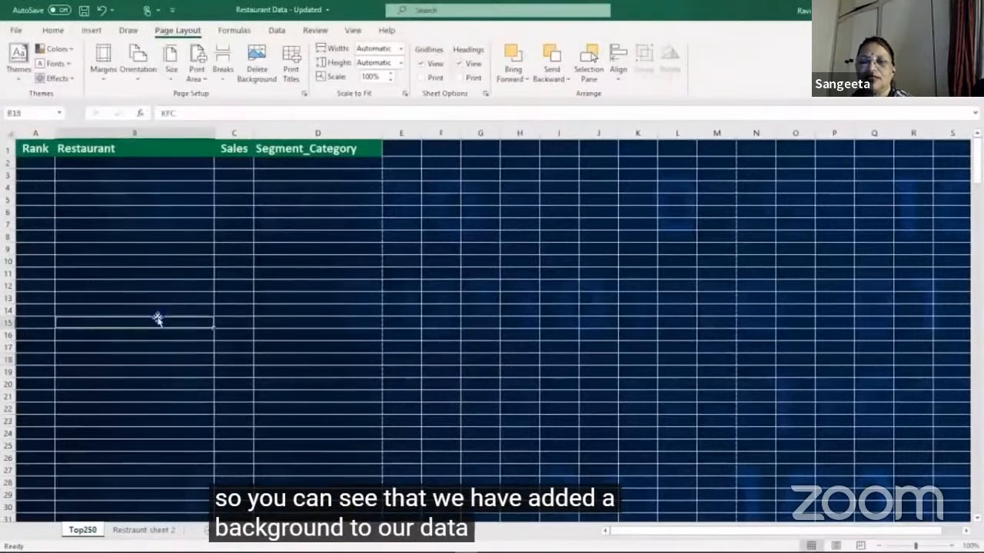
key("ctrl+a")
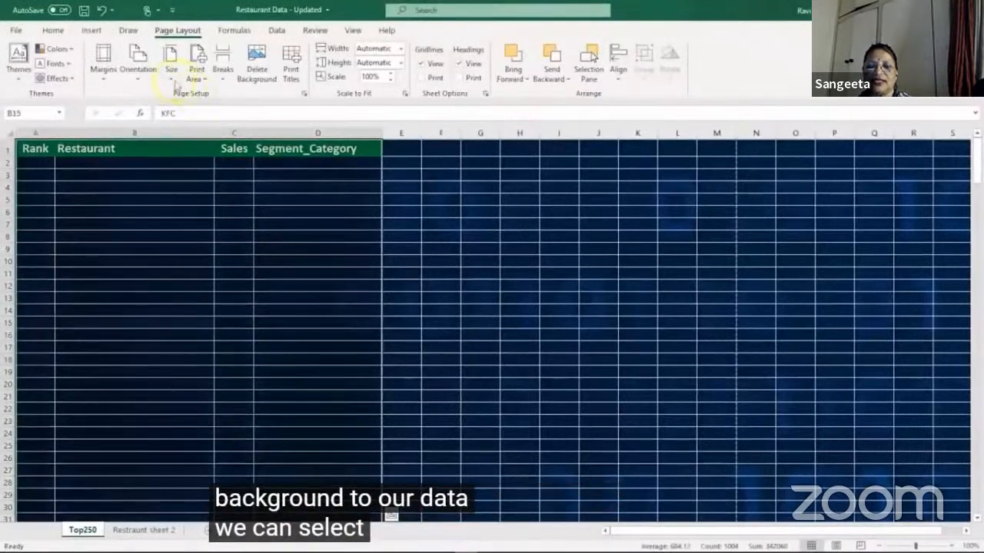
left_click(60, 34)
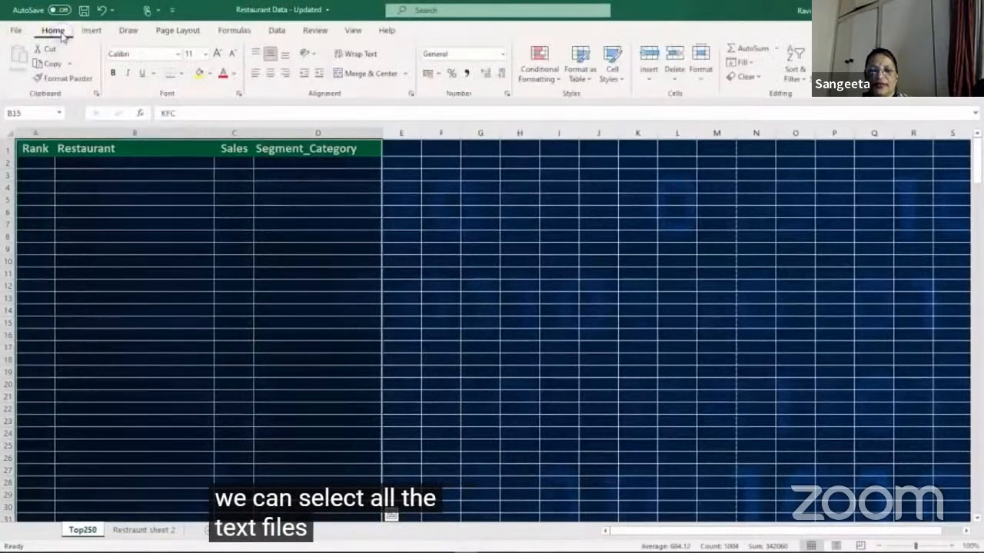
left_click(232, 74)
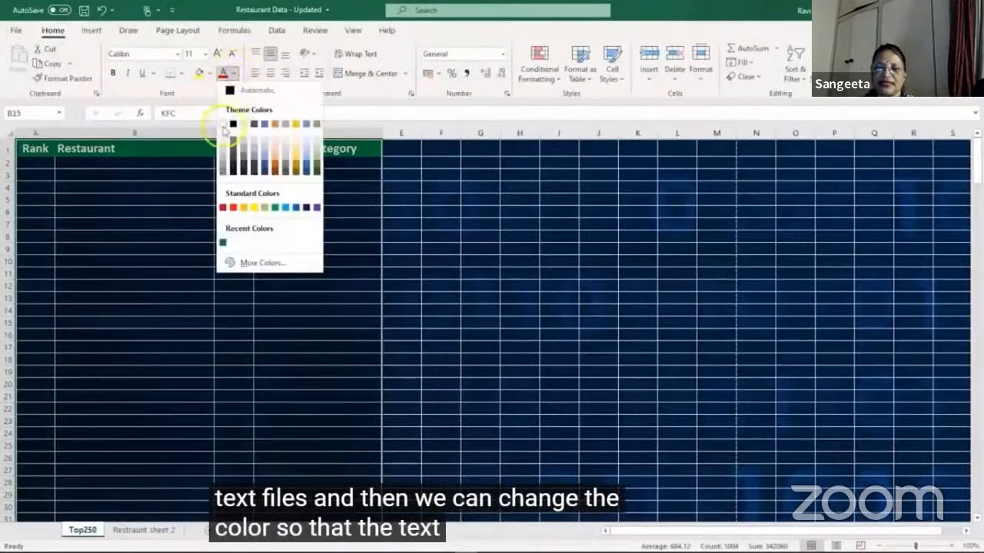
left_click(223, 126)
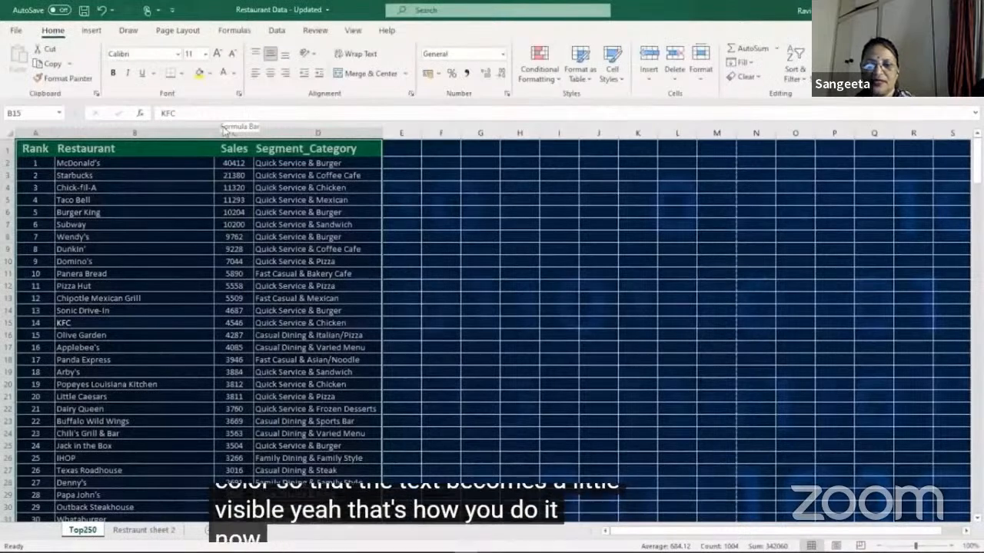
Step: Undo the white font colour and delete the background picture from the Top250 sheet
key("ctrl+z")
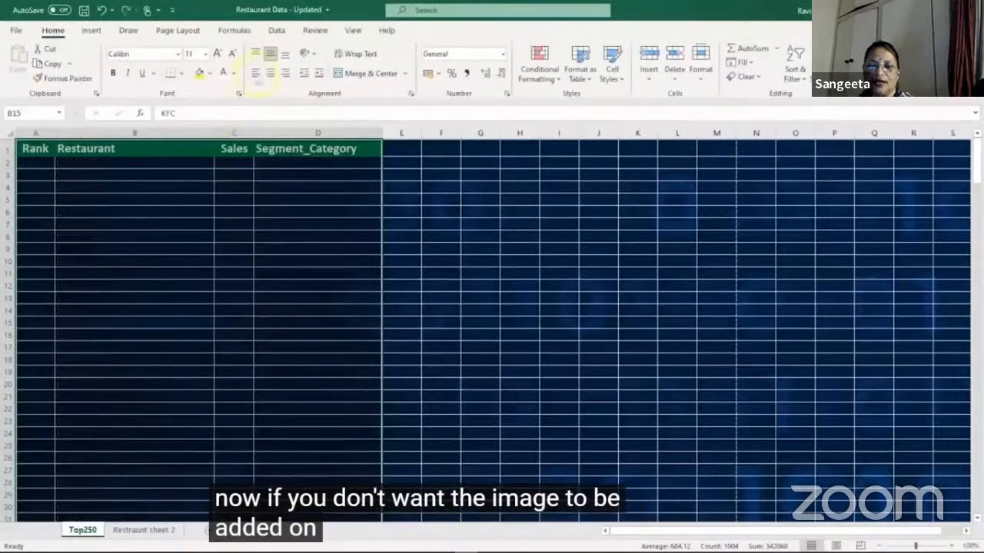
left_click(178, 30)
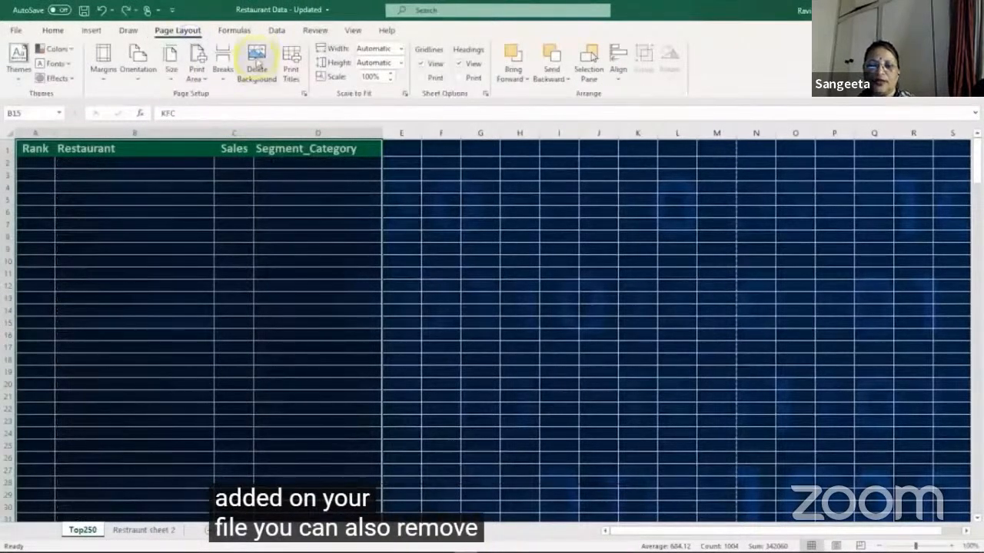
left_click(257, 69)
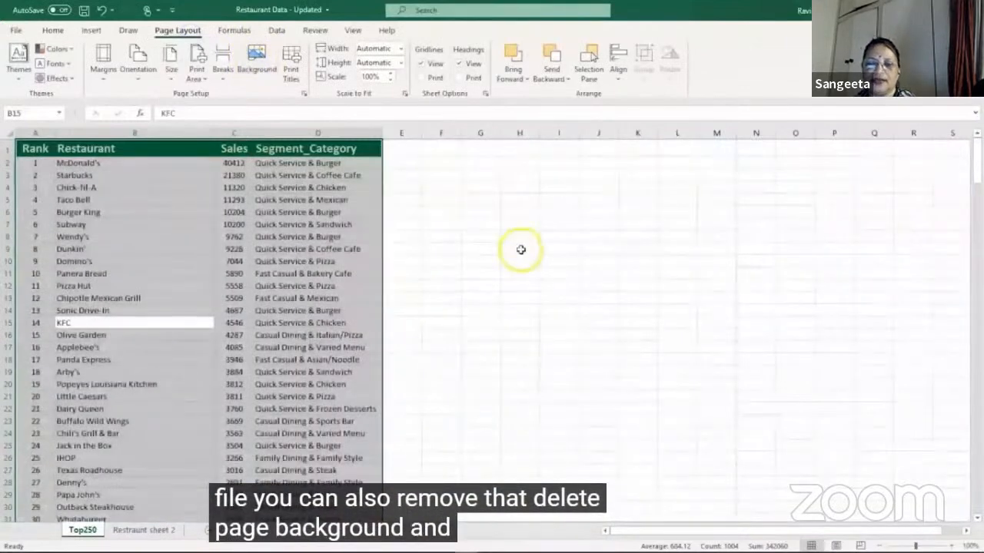
left_click(520, 249)
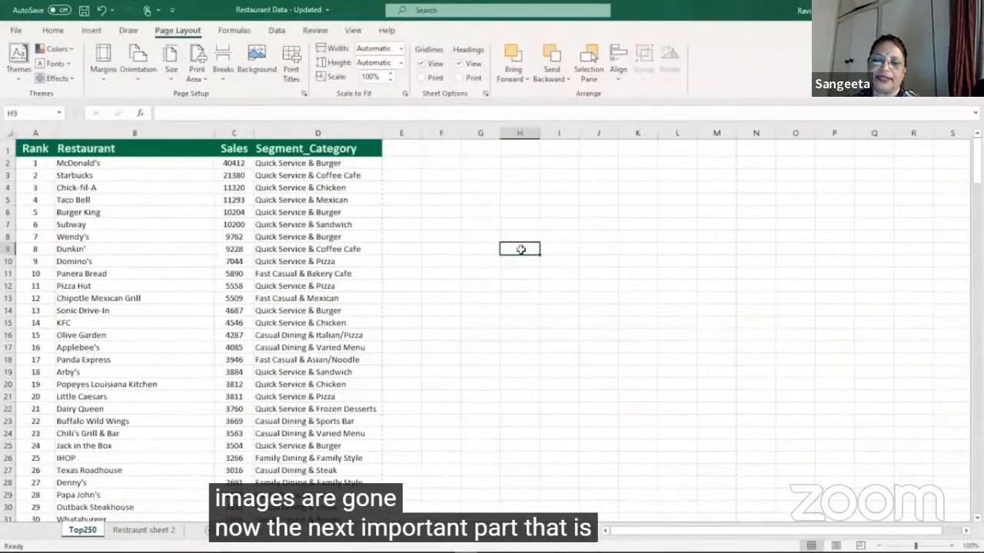
Step: Preview the whole table's printout, compare the headings on pages 1 and 2, and return to the worksheet
left_click(298, 69)
left_click(805, 156)
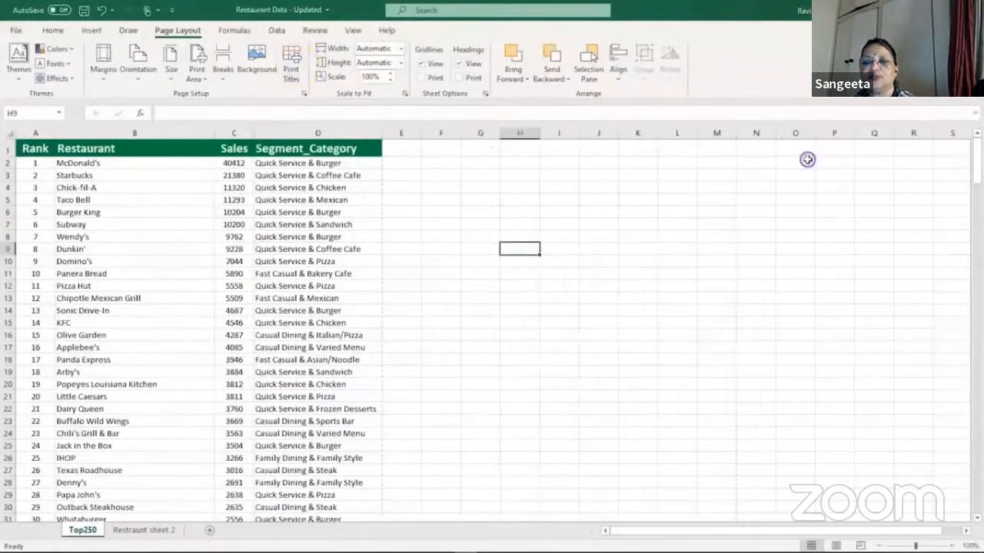
left_click(340, 308)
key("ctrl+a")
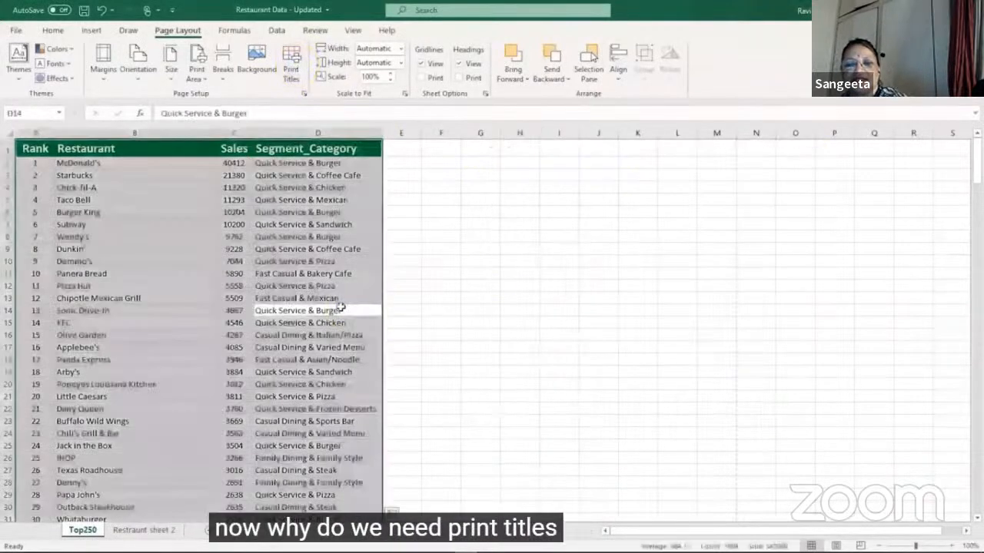
key("ctrl+p")
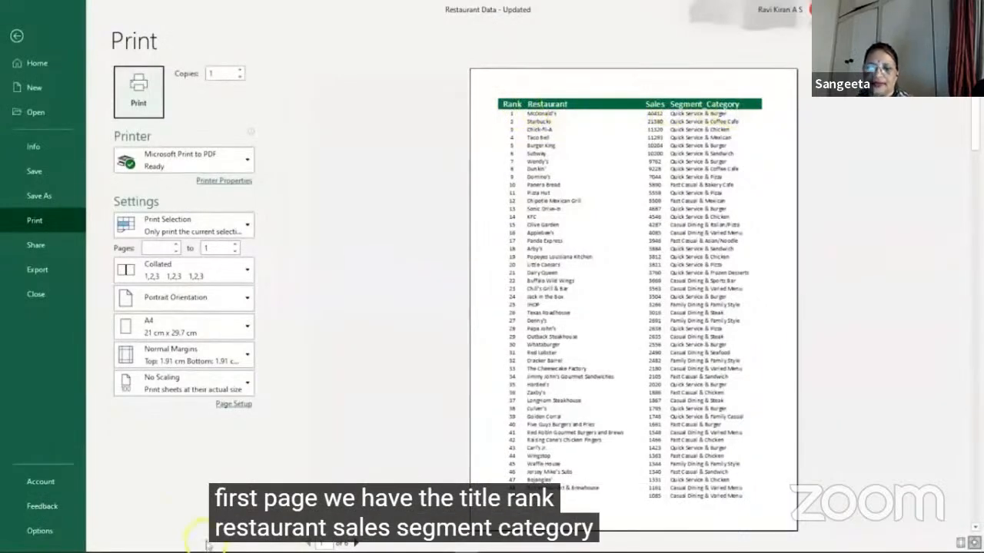
left_click(355, 543)
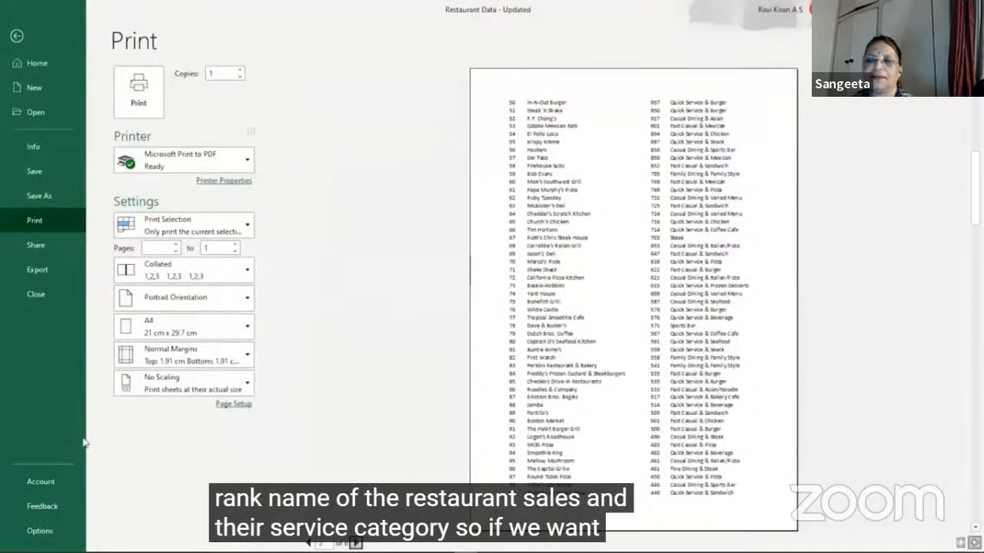
key("Escape")
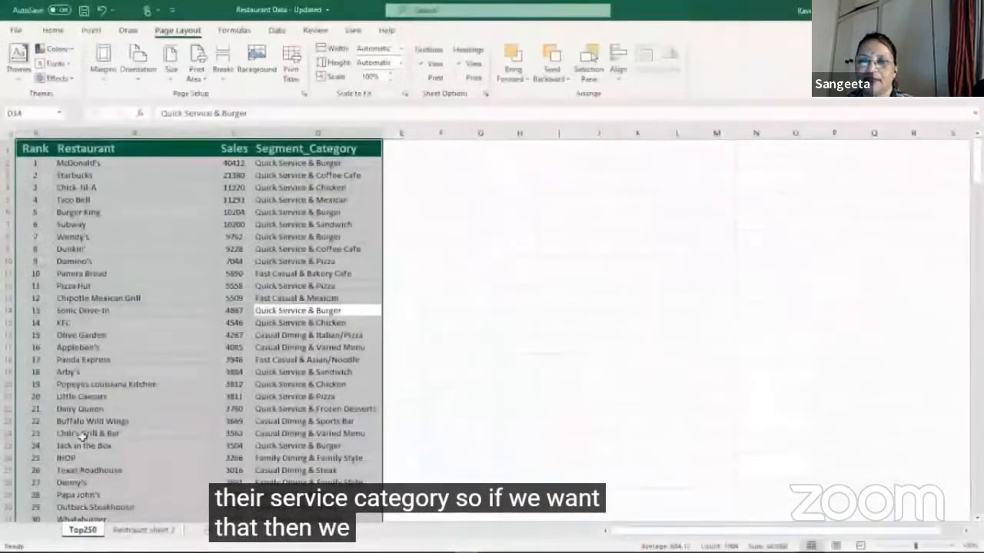
left_click(441, 298)
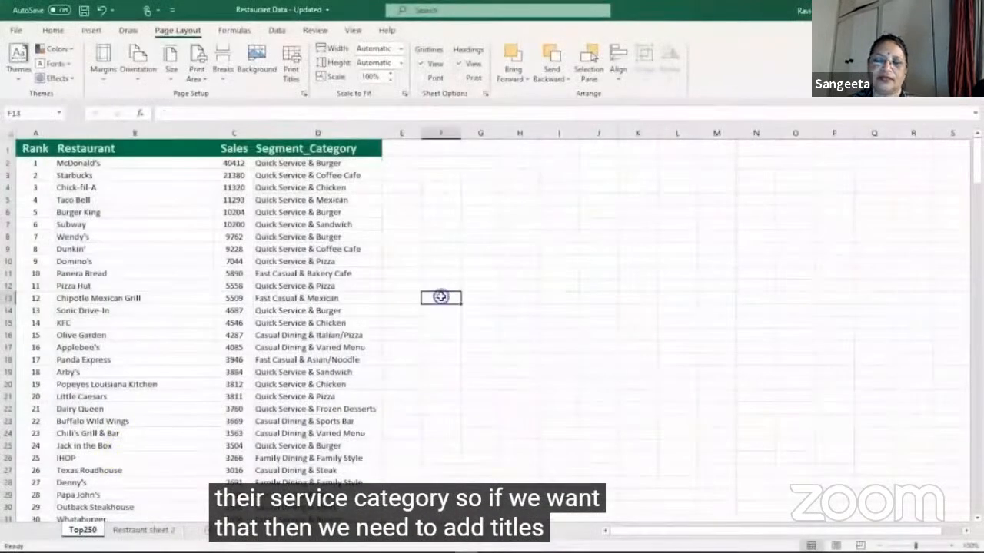
Step: Set header row 1 as the row to repeat at the top of every printed page through Print Titles
left_click(292, 62)
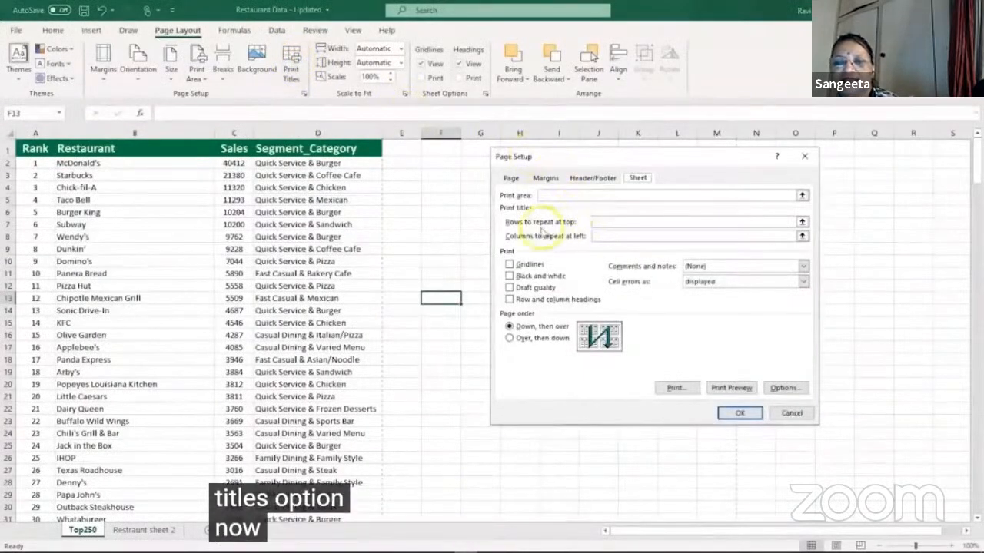
left_click(802, 222)
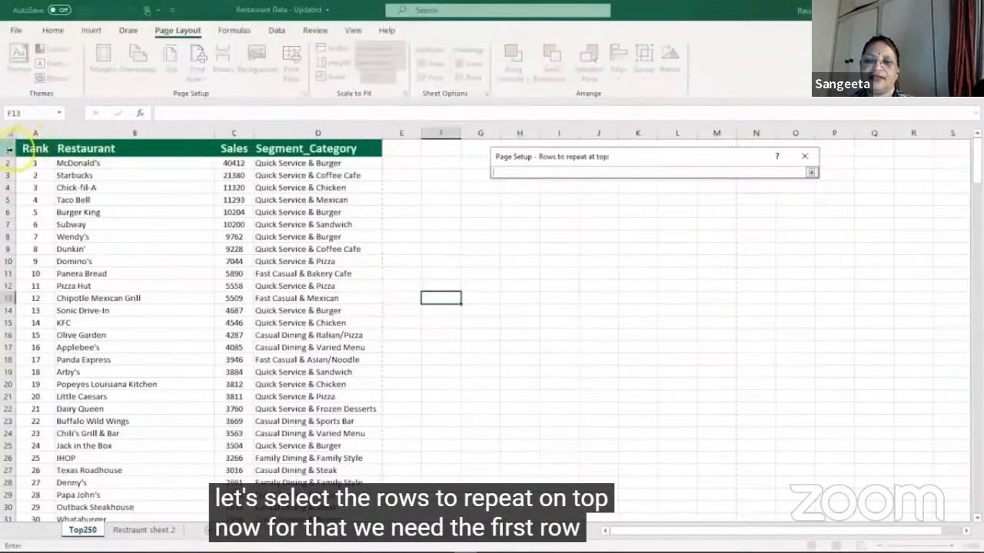
left_click(9, 149)
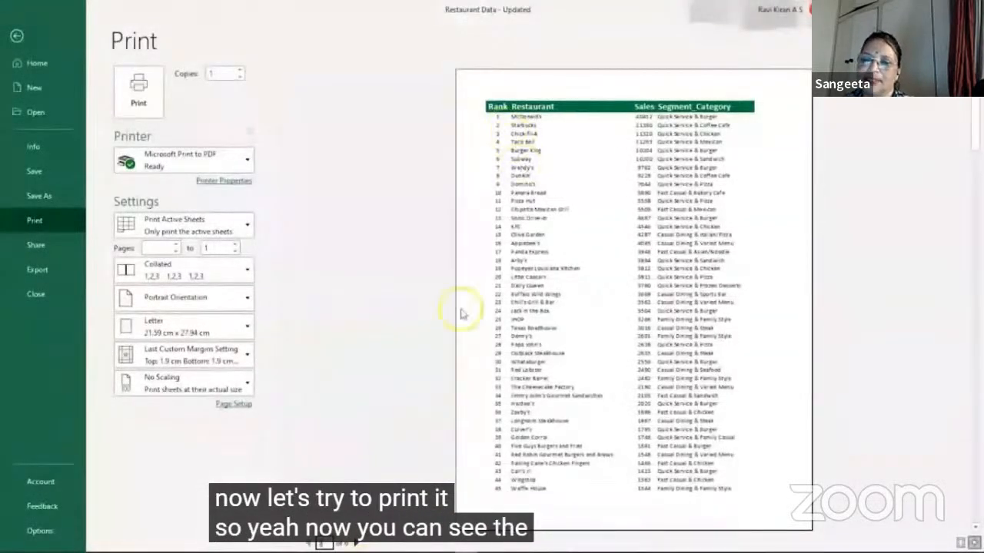
Step: Check the repeated column titles on print preview pages 2 through 6 and return to the worksheet
left_click(356, 544)
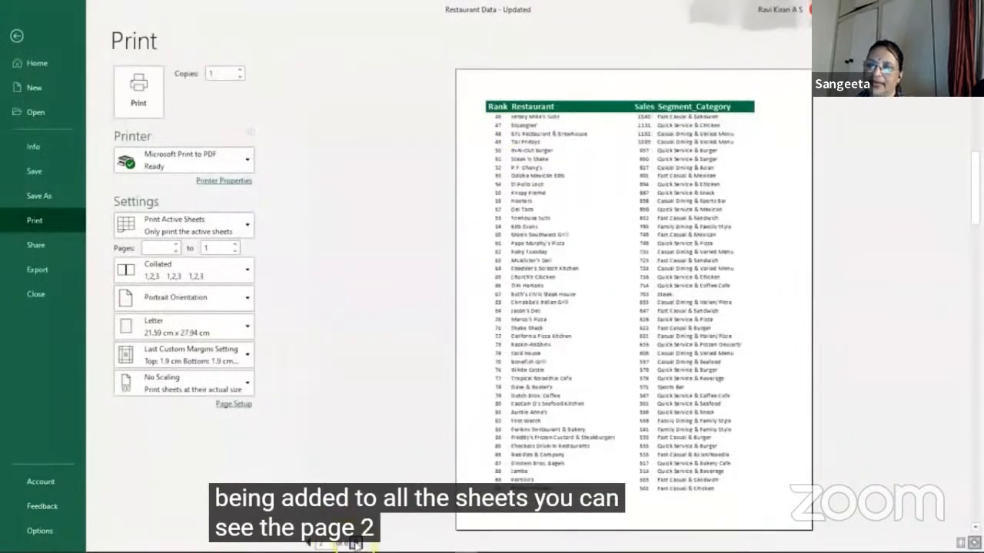
left_click(356, 544)
left_click(356, 543)
left_click(356, 543)
left_click(356, 543)
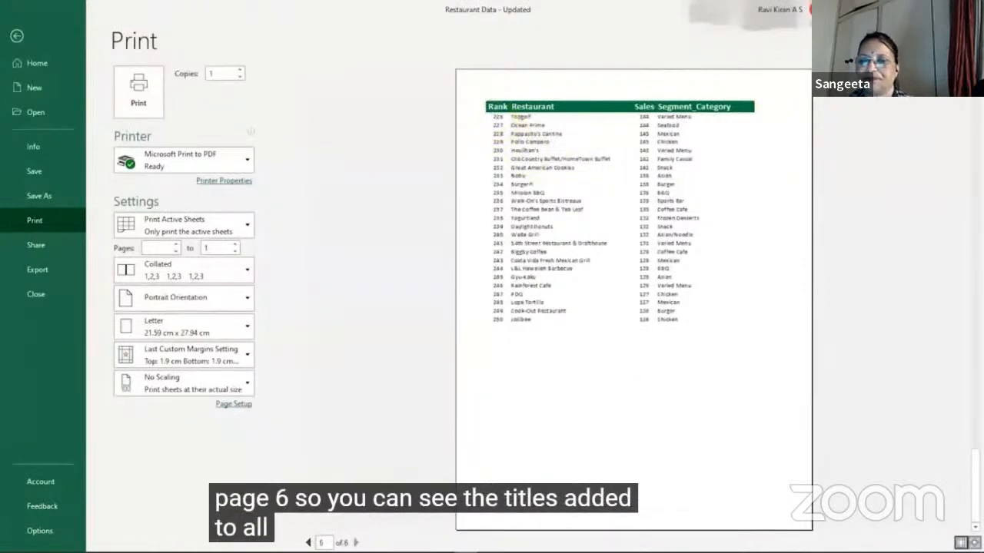
key("Escape")
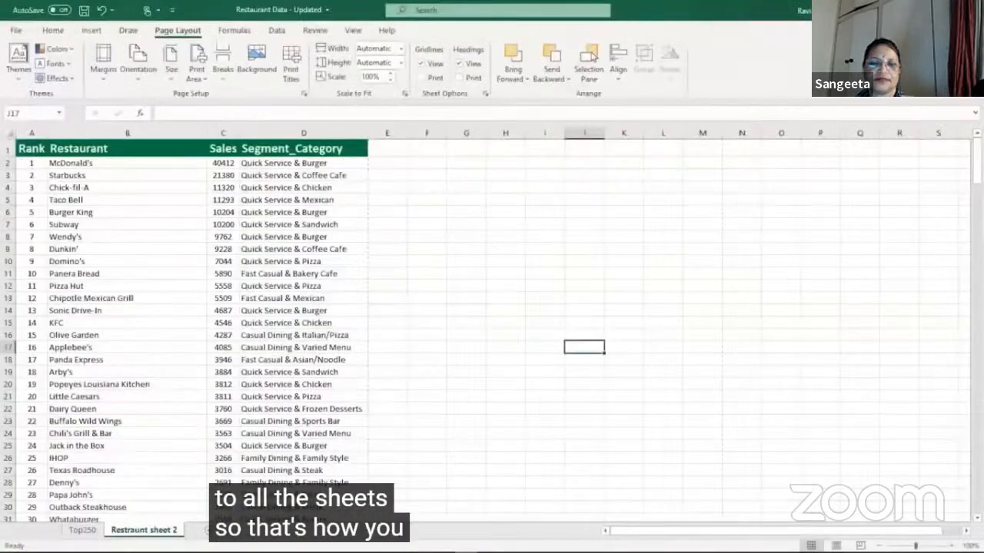
Step: Switch to the Emp Data workbook with the Student Details table on Sheet2
key("alt+Tab")
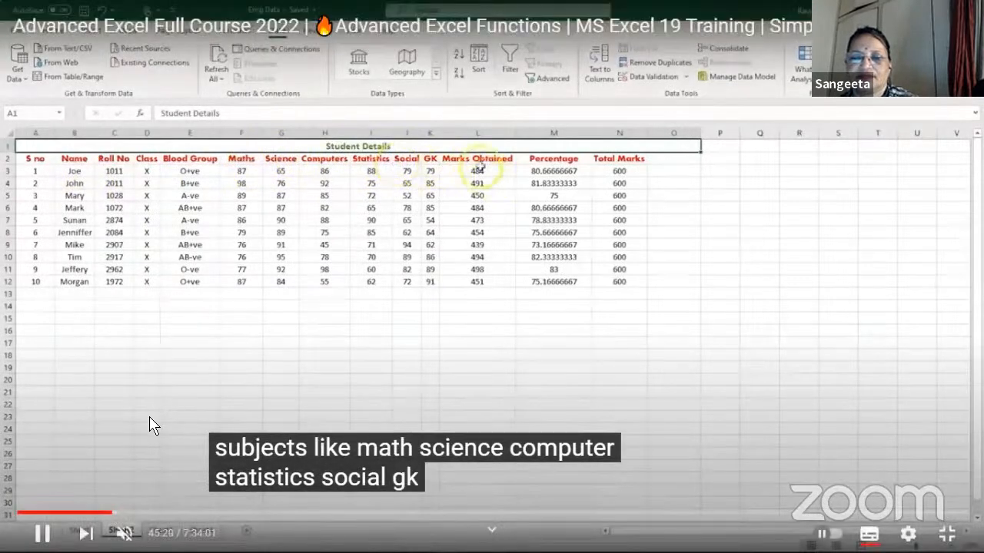
left_click(152, 427)
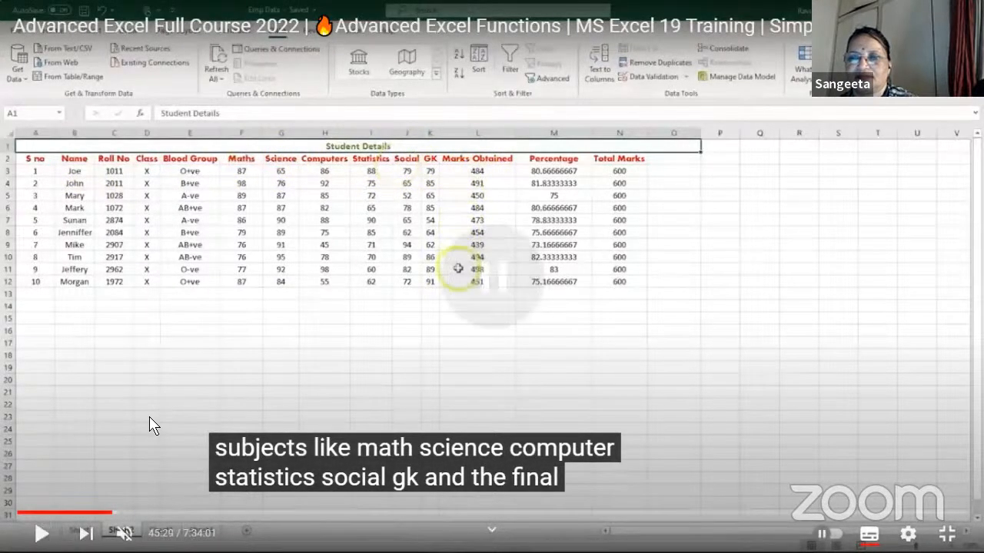